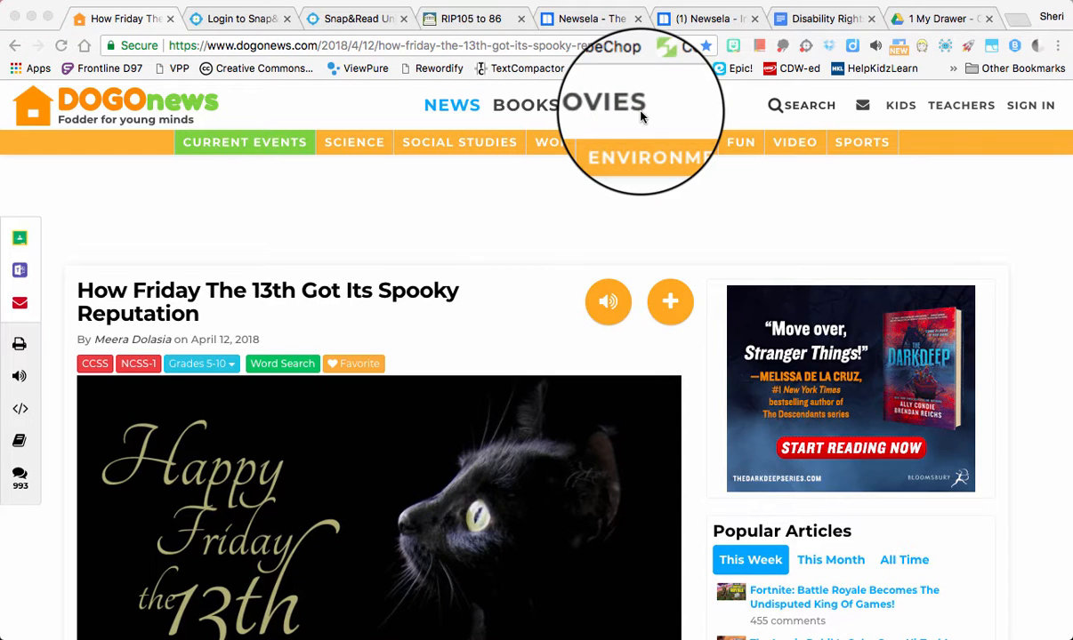
Sign in to the Snap&Read Universal extension with a Google account.
click(805, 46)
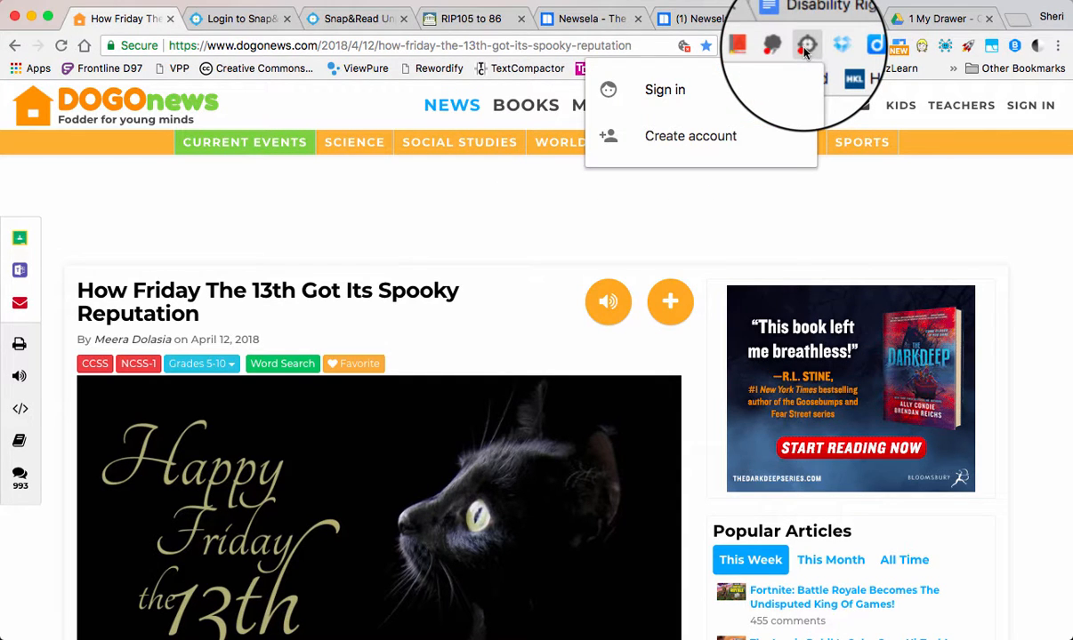
click(676, 93)
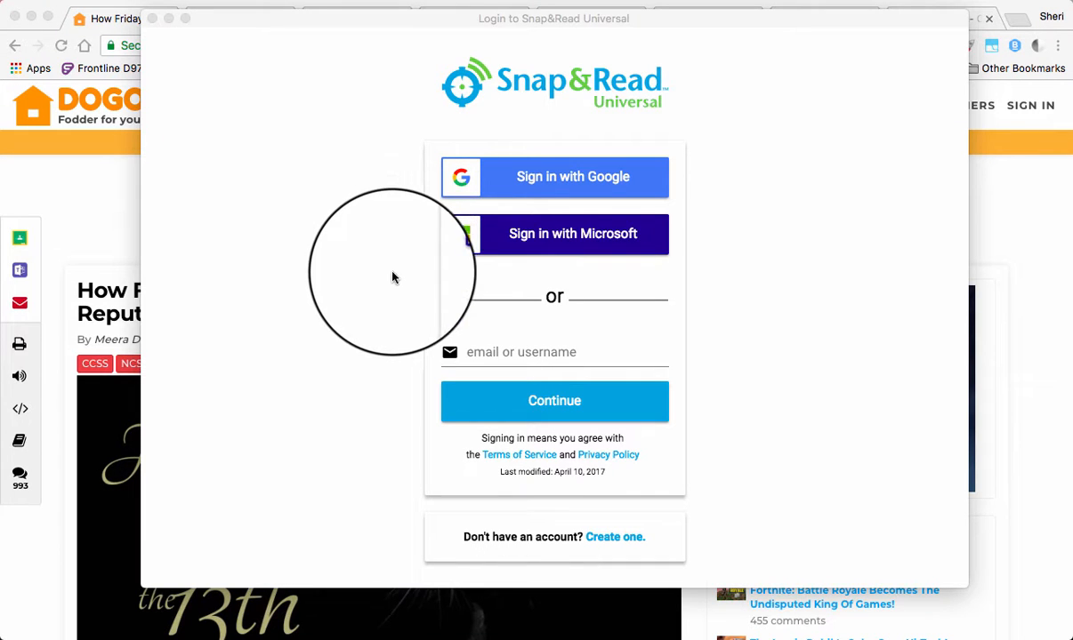
click(580, 161)
click(574, 182)
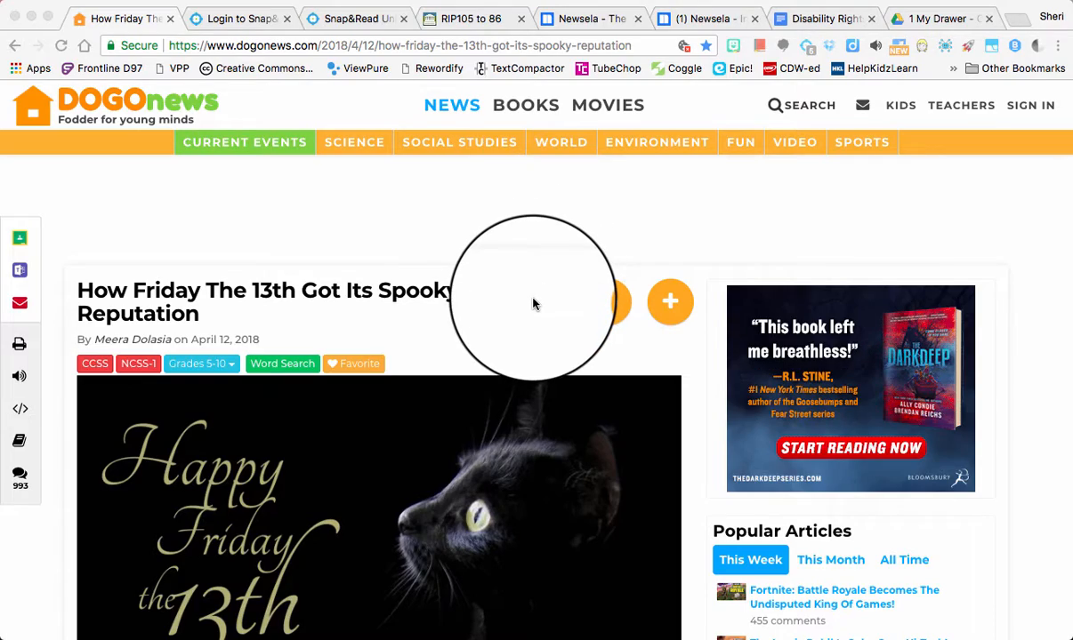
Look through the DOGOnews article on Friday the 13th, checking its body text, images, linked vocabulary and surrounding ads.
scroll(534, 305, down, 5)
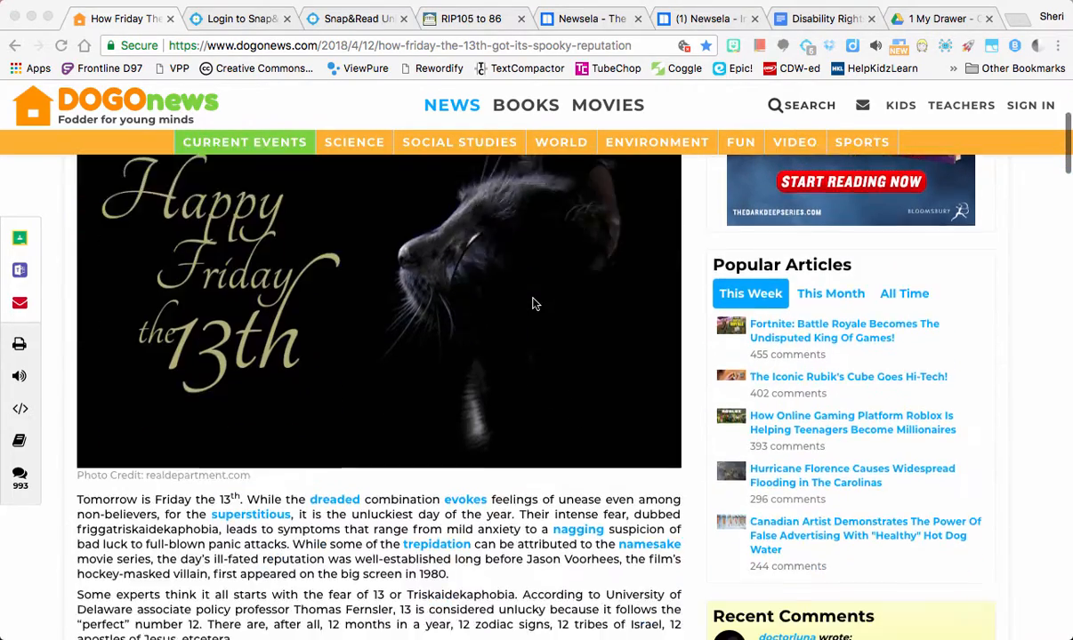
scroll(533, 304, down, 8)
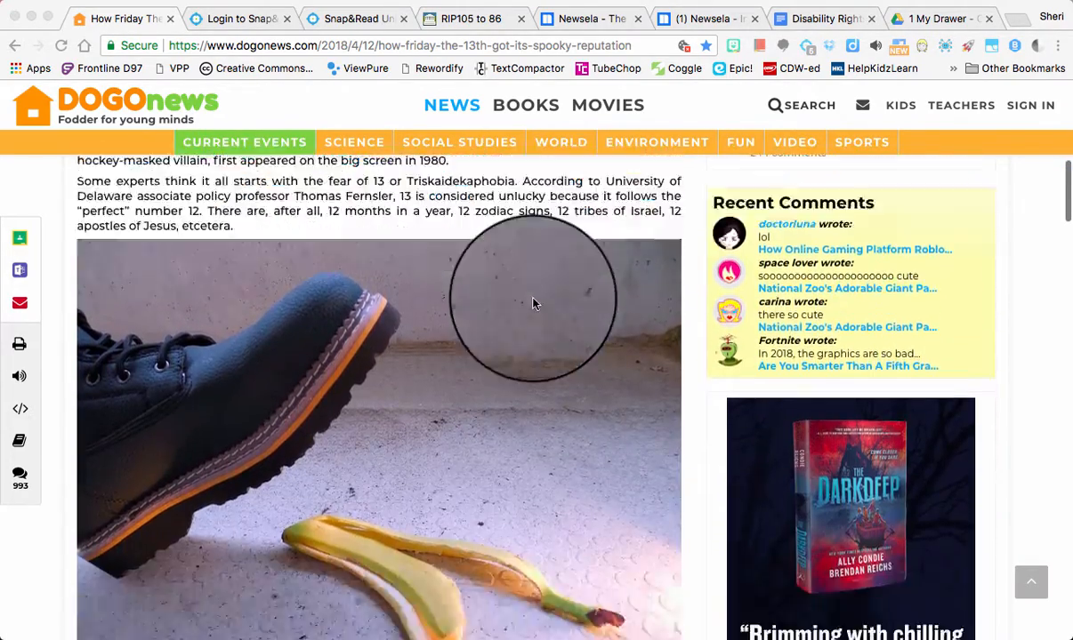
scroll(533, 305, down, 2)
scroll(534, 304, up, 6)
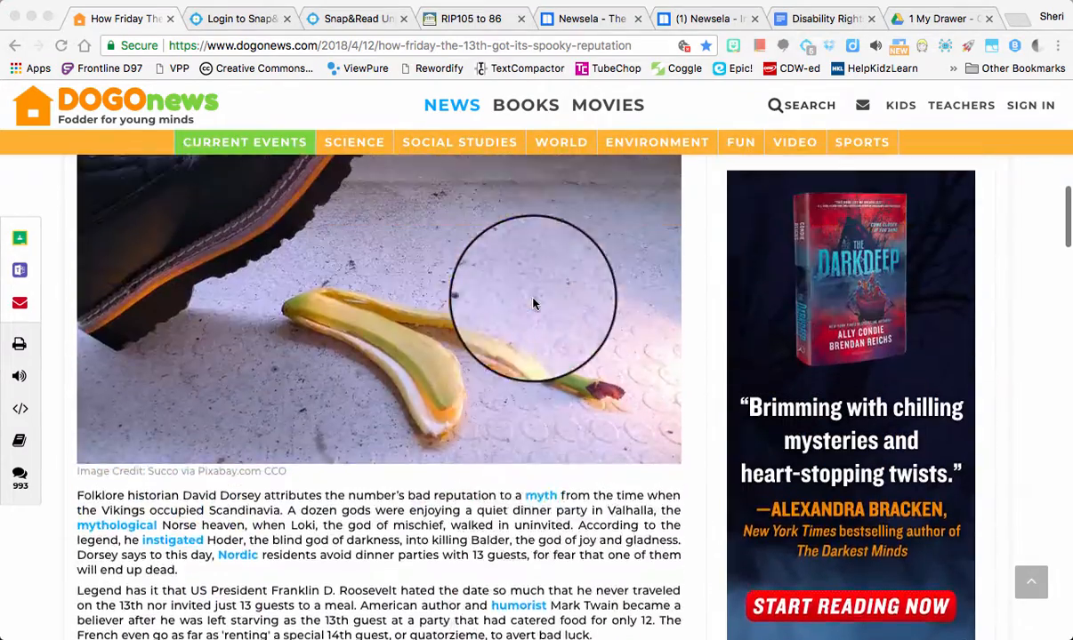
scroll(533, 304, up, 9)
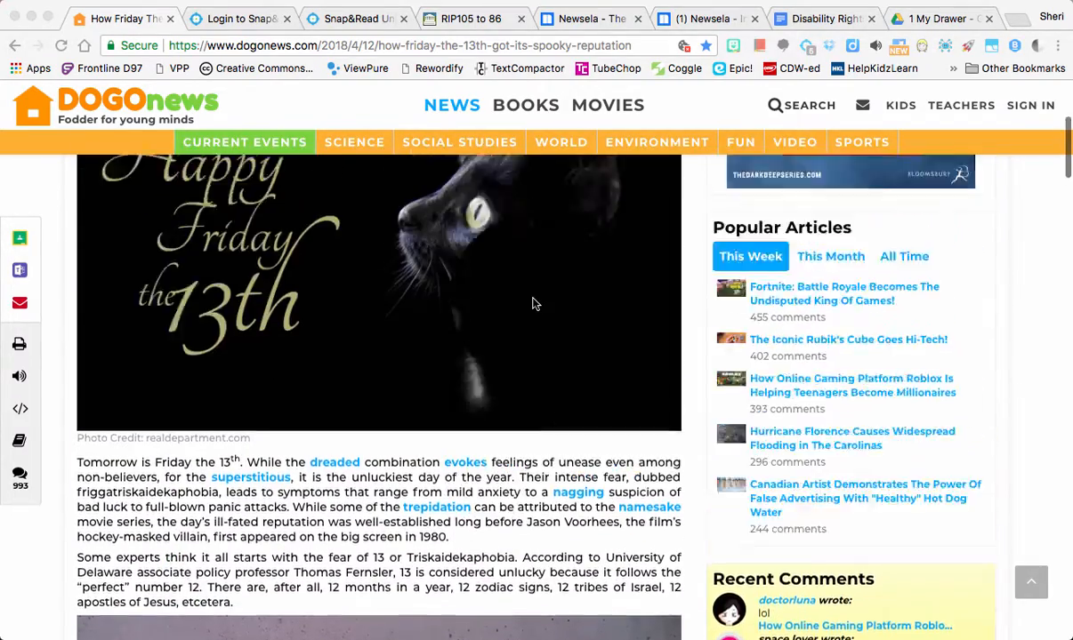
scroll(534, 304, up, 1)
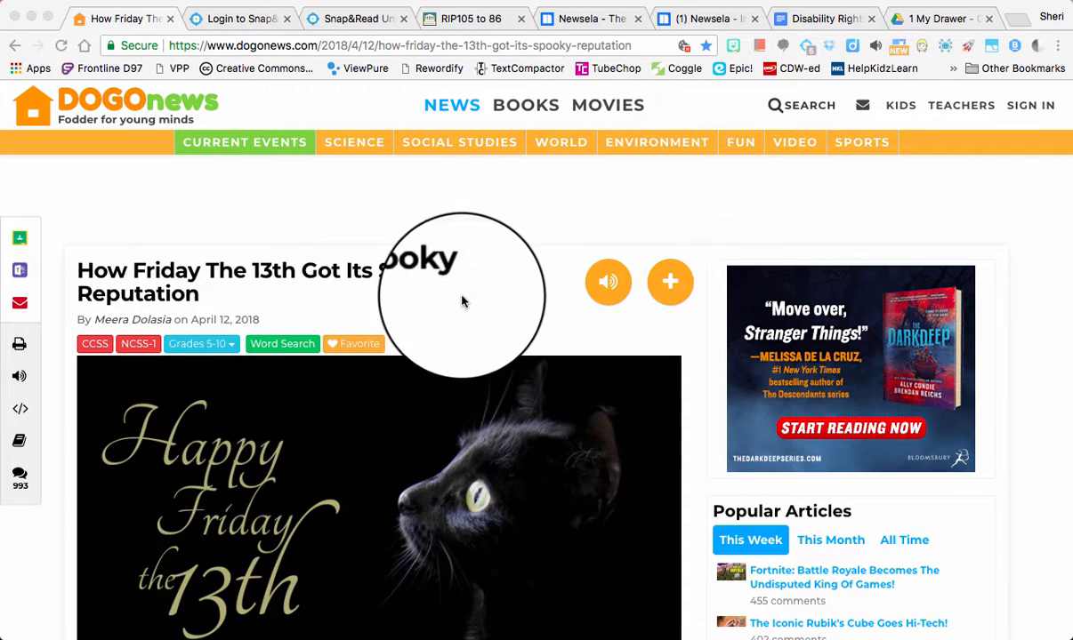
scroll(459, 293, down, 1)
scroll(459, 294, down, 2)
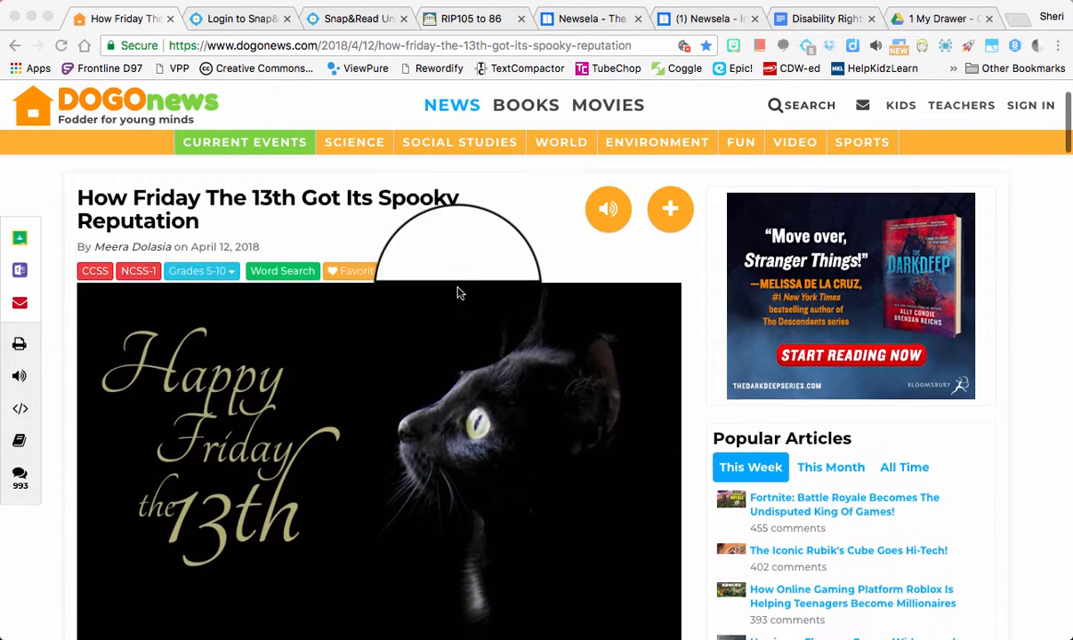
scroll(459, 294, up, 3)
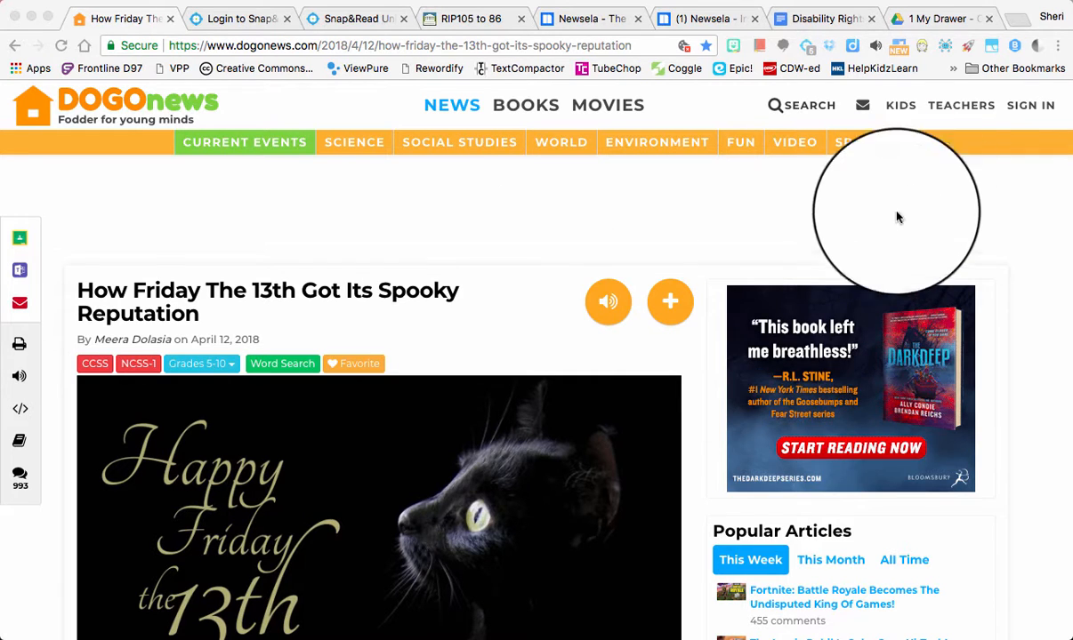
Convert the Friday the 13th article into a distraction-free reading view and look over the simplified text.
click(973, 49)
click(969, 49)
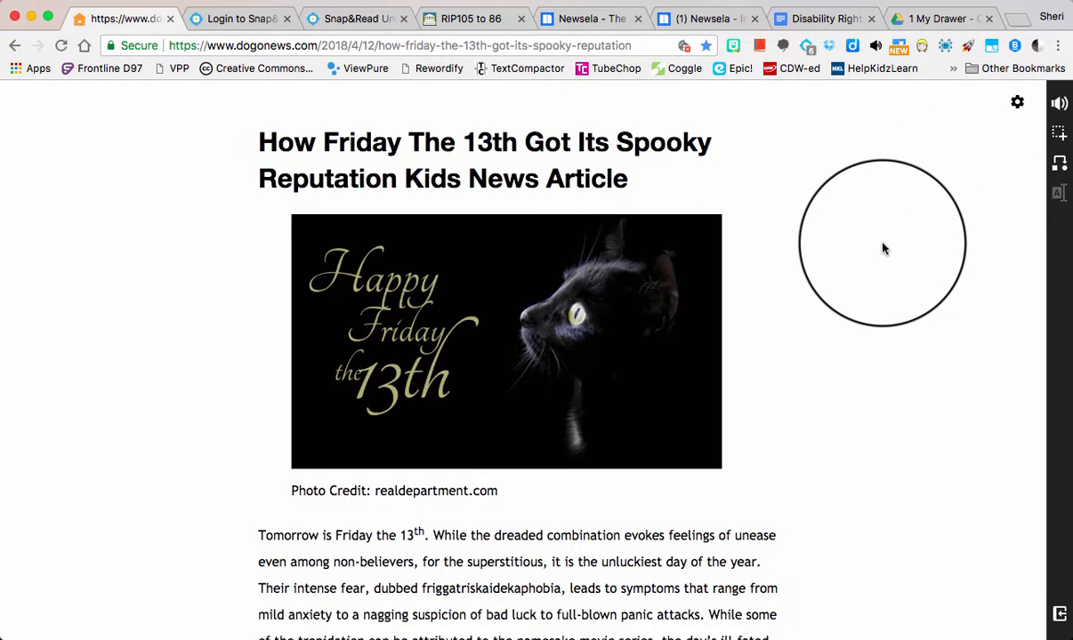
scroll(882, 248, down, 10)
scroll(883, 249, down, 10)
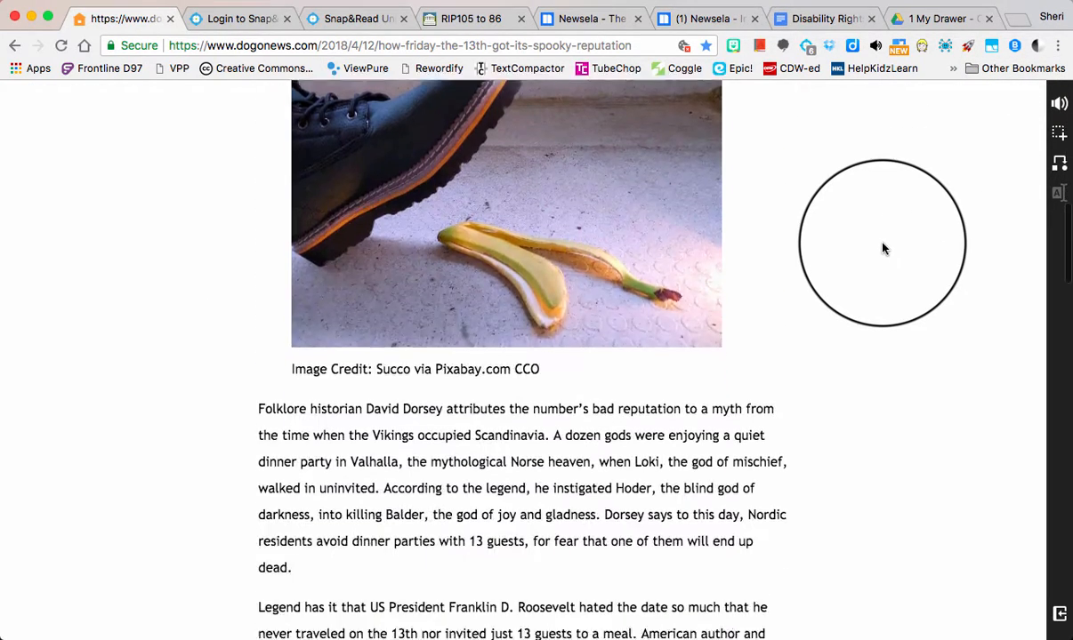
scroll(882, 249, up, 11)
scroll(883, 249, up, 5)
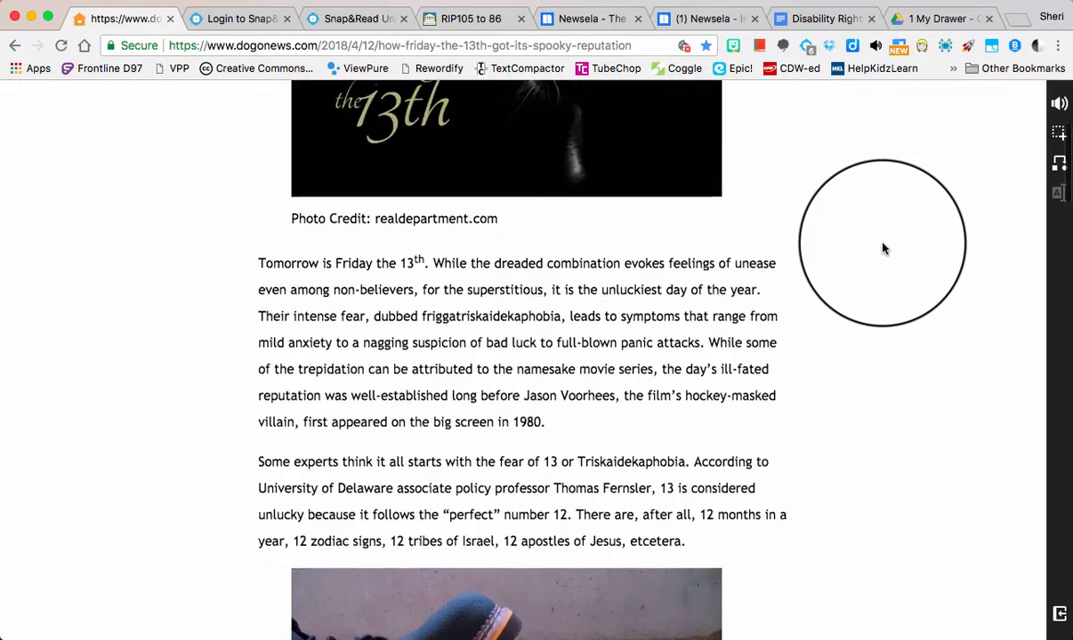
Turn on the read-aloud tool for the simplified article's opening paragraphs.
scroll(882, 248, down, 4)
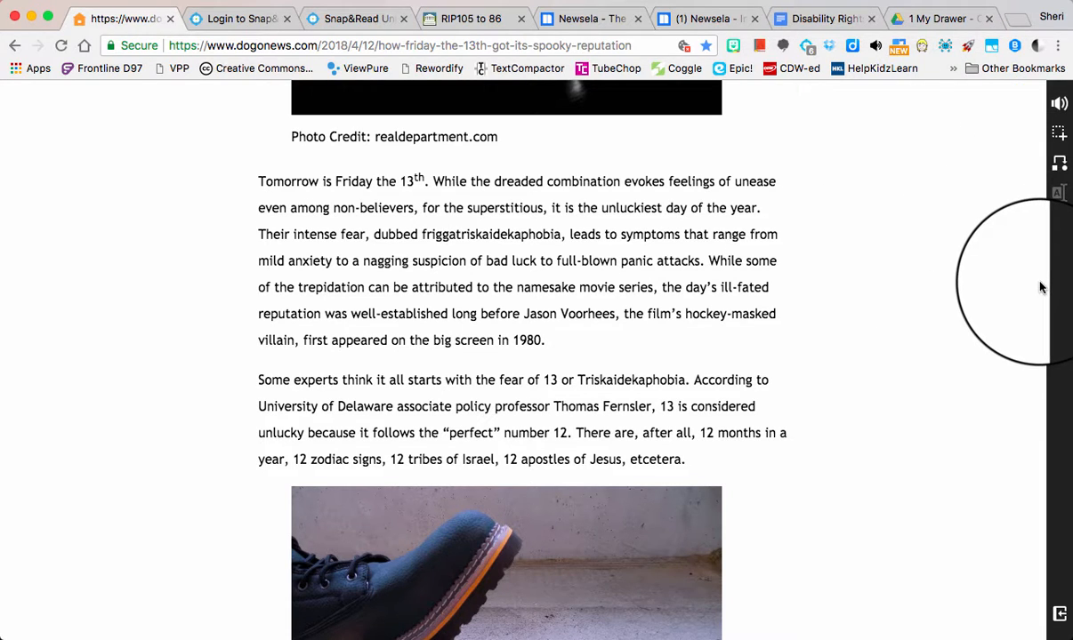
click(1060, 109)
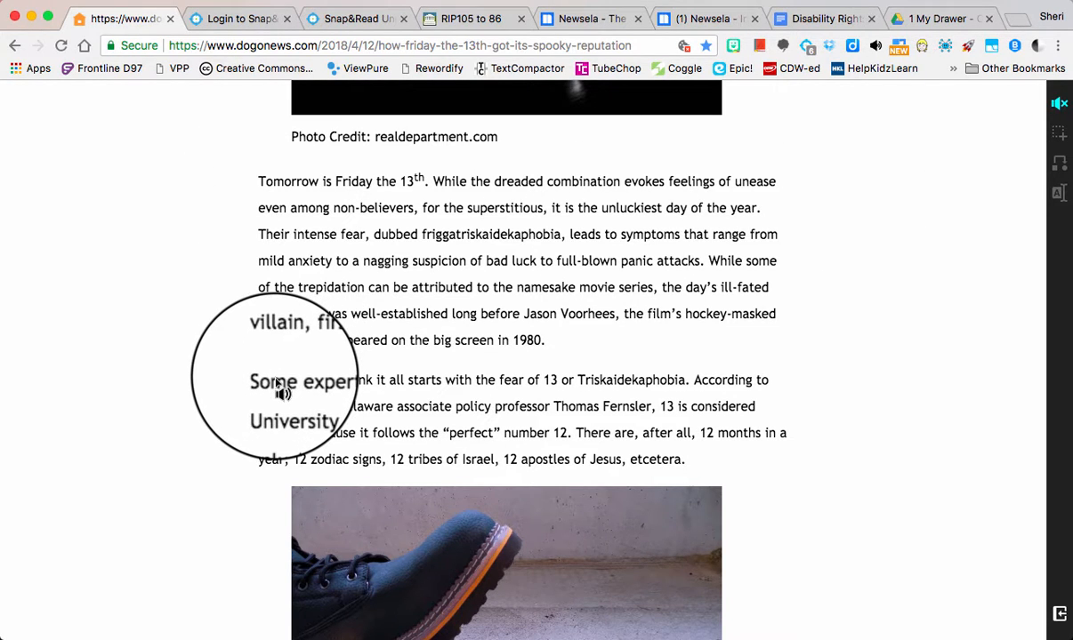
scroll(278, 385, up, 3)
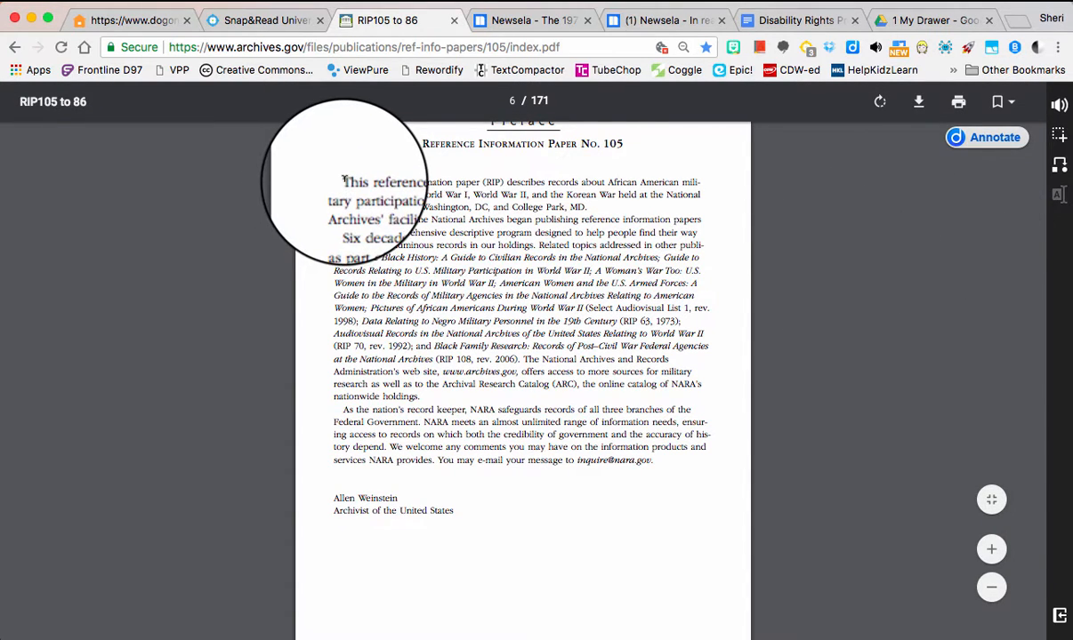
Capture the first paragraph of the RIP105 PDF's preface with the screenshot reader, have it read aloud, and close the capture.
mouse_move(344, 179)
mouse_down()
mouse_move(454, 182)
mouse_move(343, 183)
mouse_up()
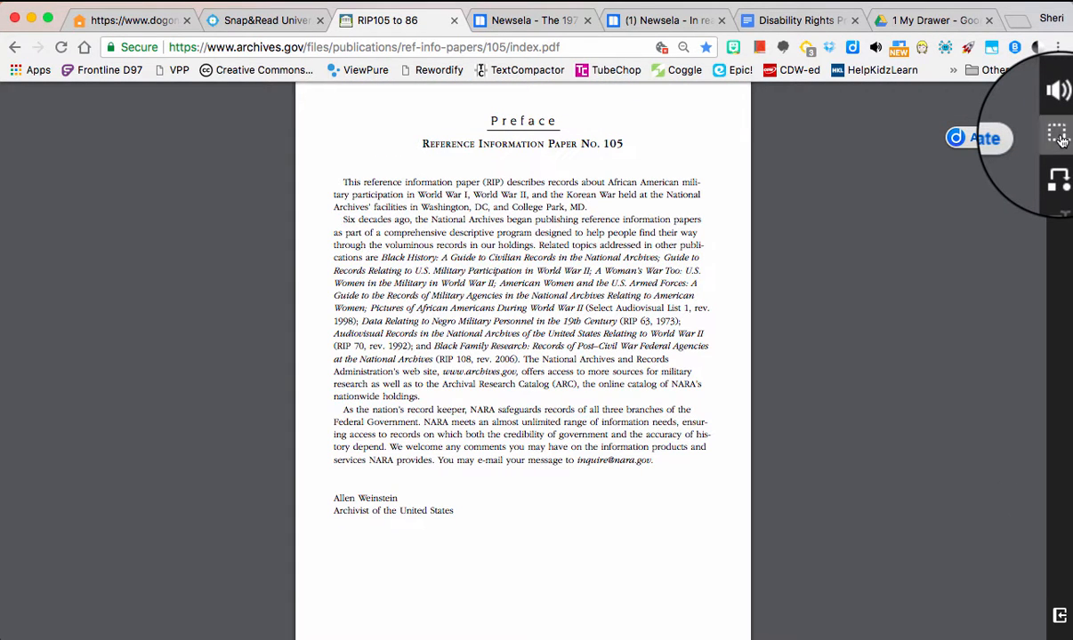
click(1058, 135)
drag(330, 175, 709, 217)
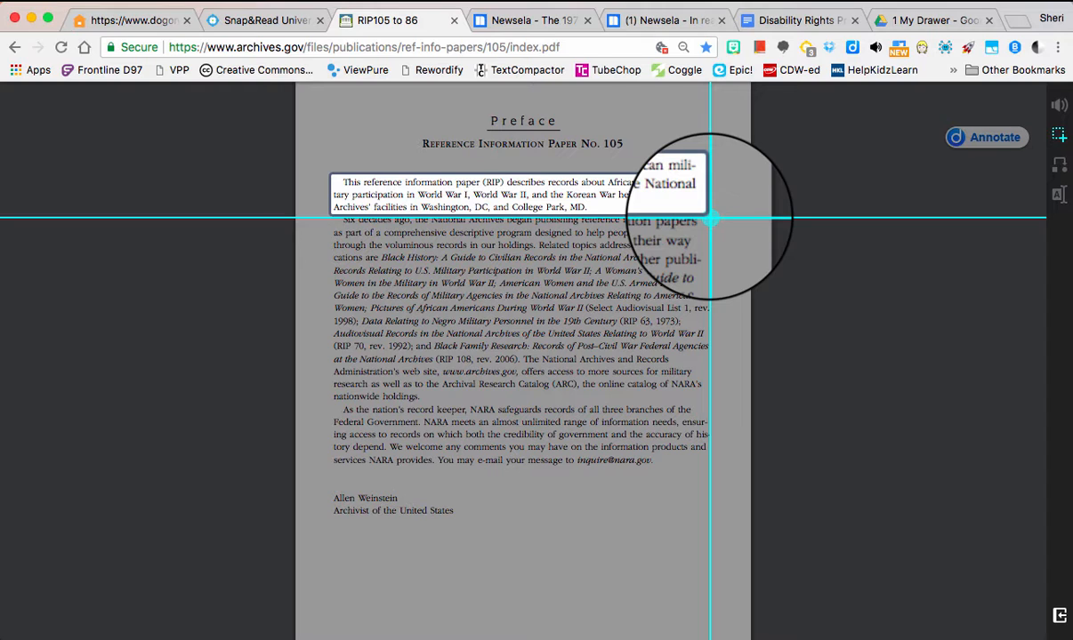
drag(709, 217, 709, 218)
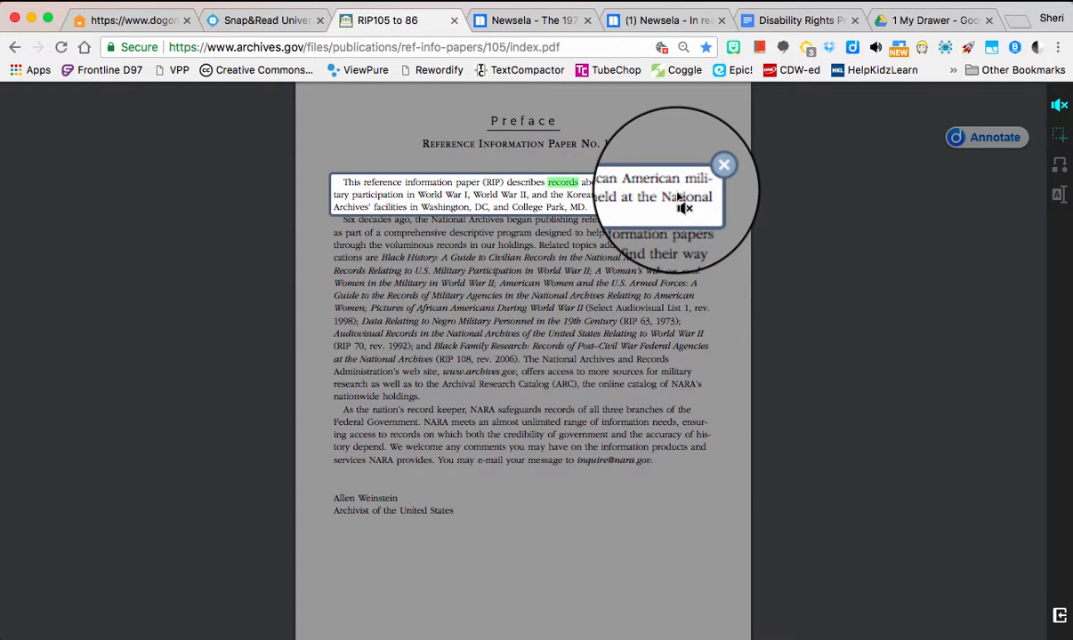
click(724, 165)
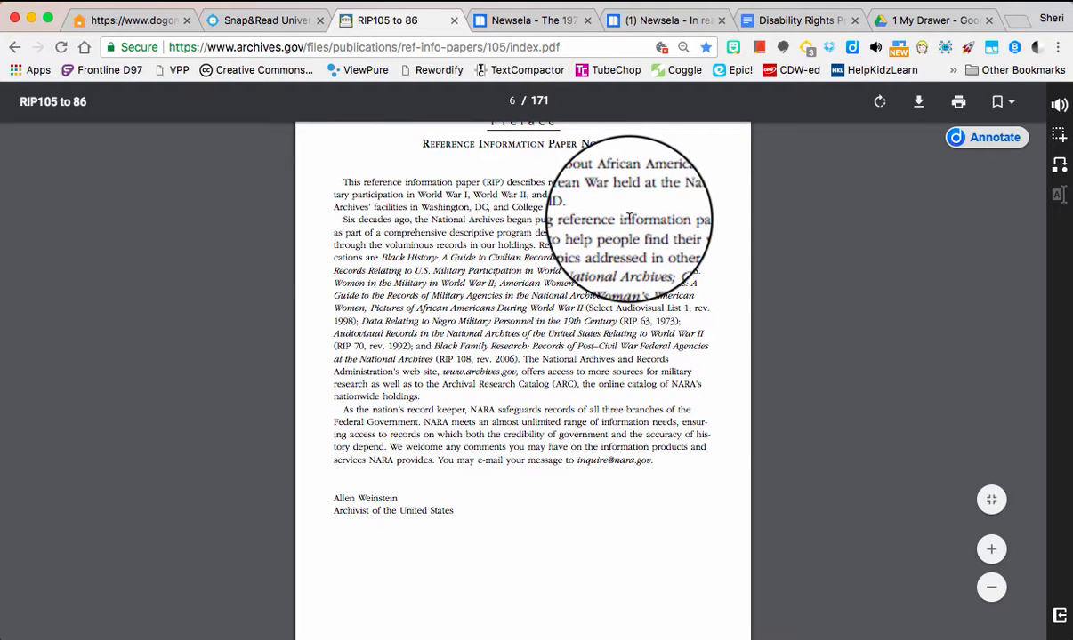
Recapture the preface's first paragraph from an enlarged page with the screenshot reader for reading aloud, and close the capture.
click(993, 553)
click(992, 554)
click(993, 553)
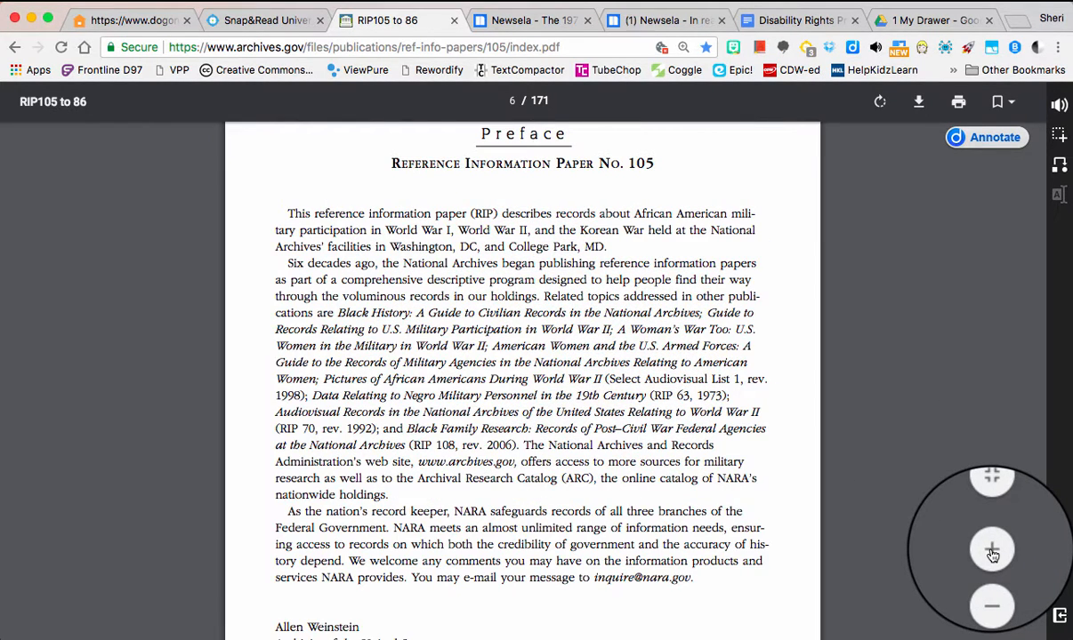
click(993, 554)
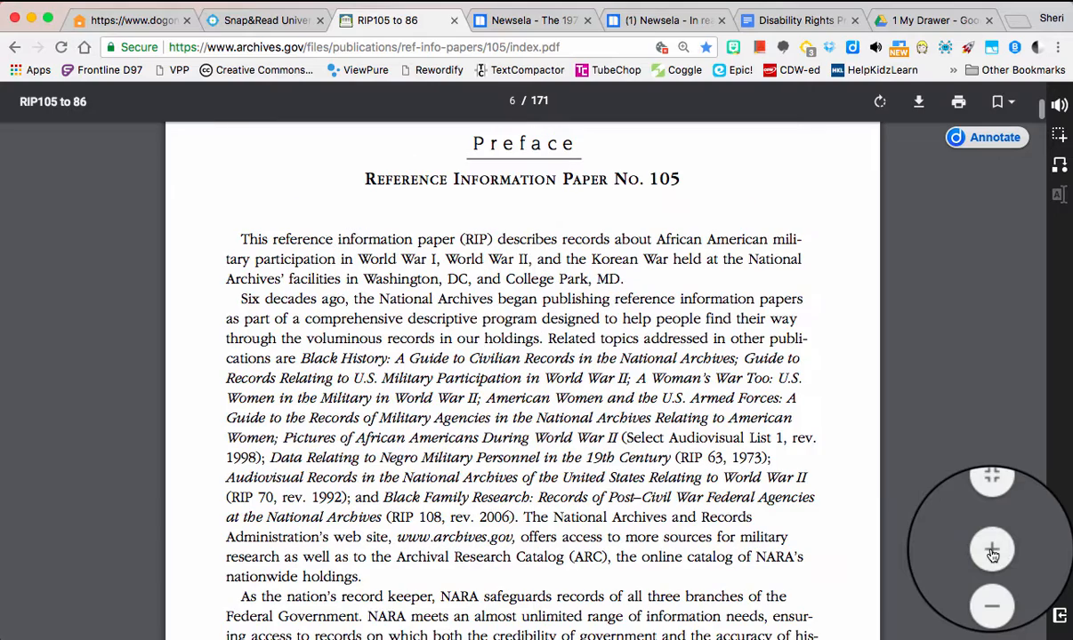
click(1058, 135)
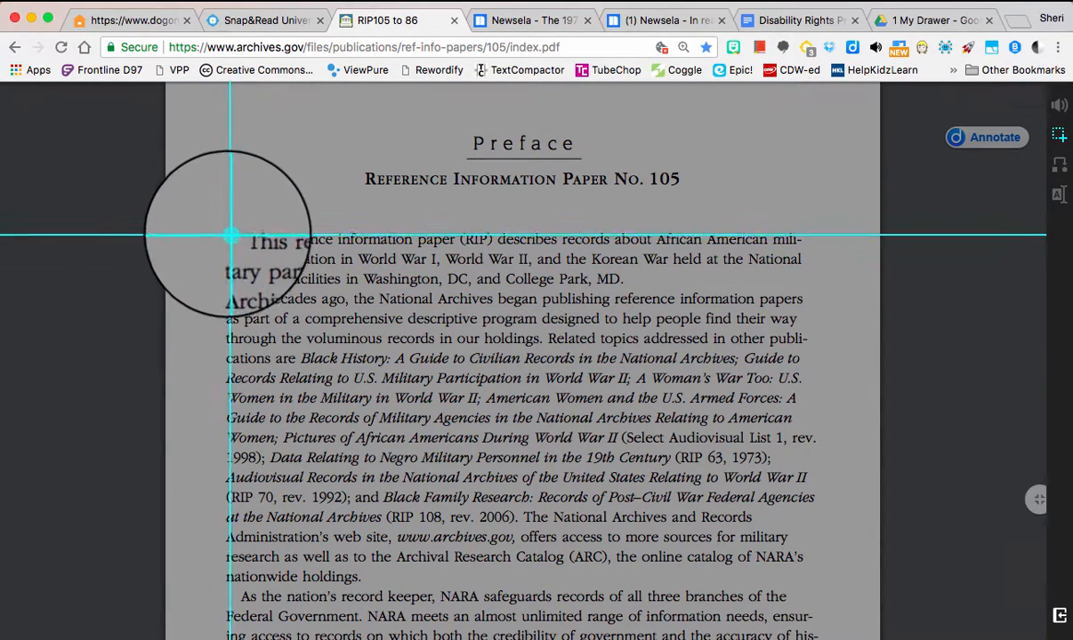
drag(218, 225, 812, 291)
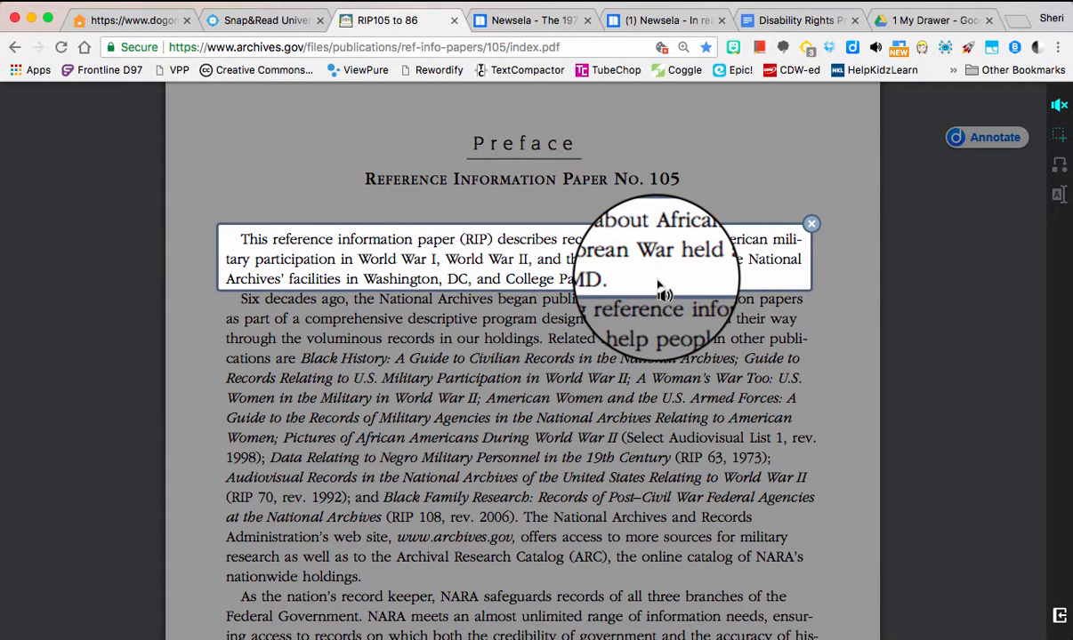
click(810, 224)
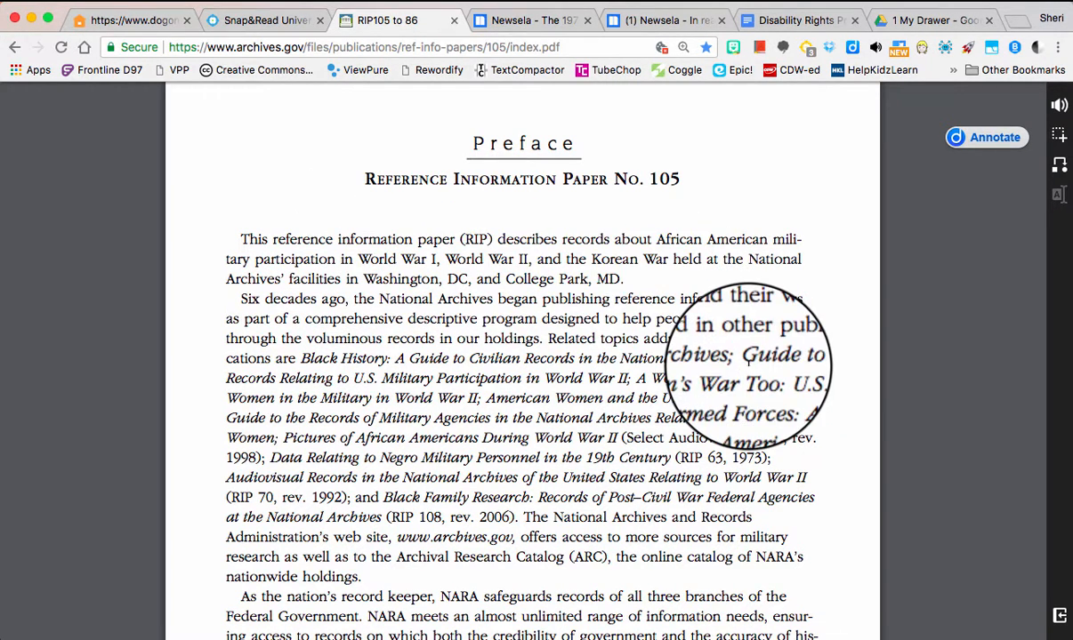
Switch to the Newsela article on the 1977 disability rights protest and look through its opening sections.
key(ctrl+Tab)
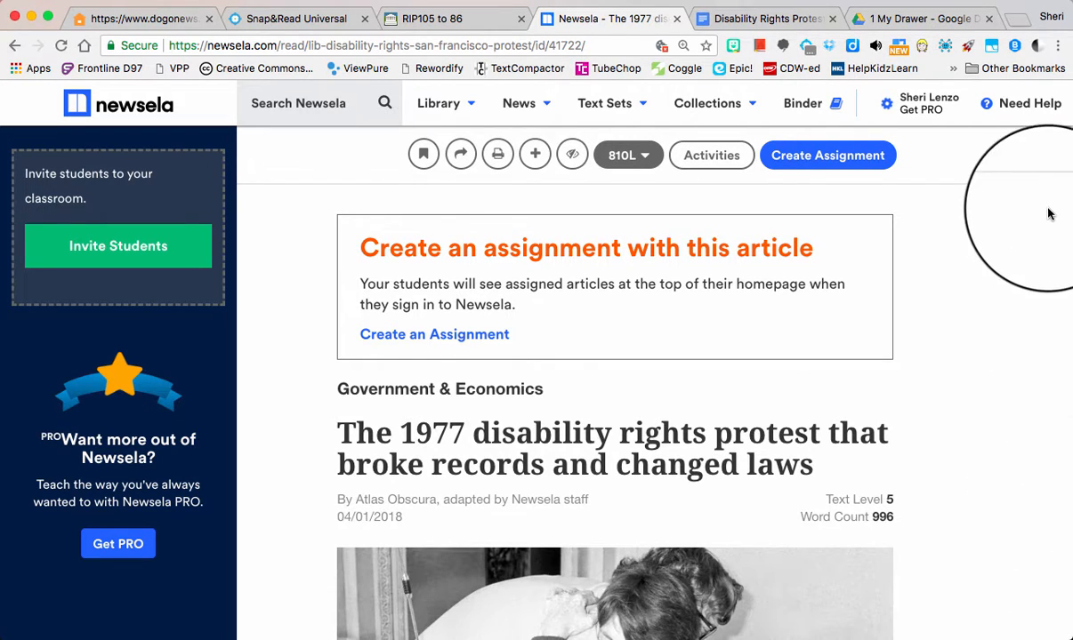
scroll(1017, 470, down, 10)
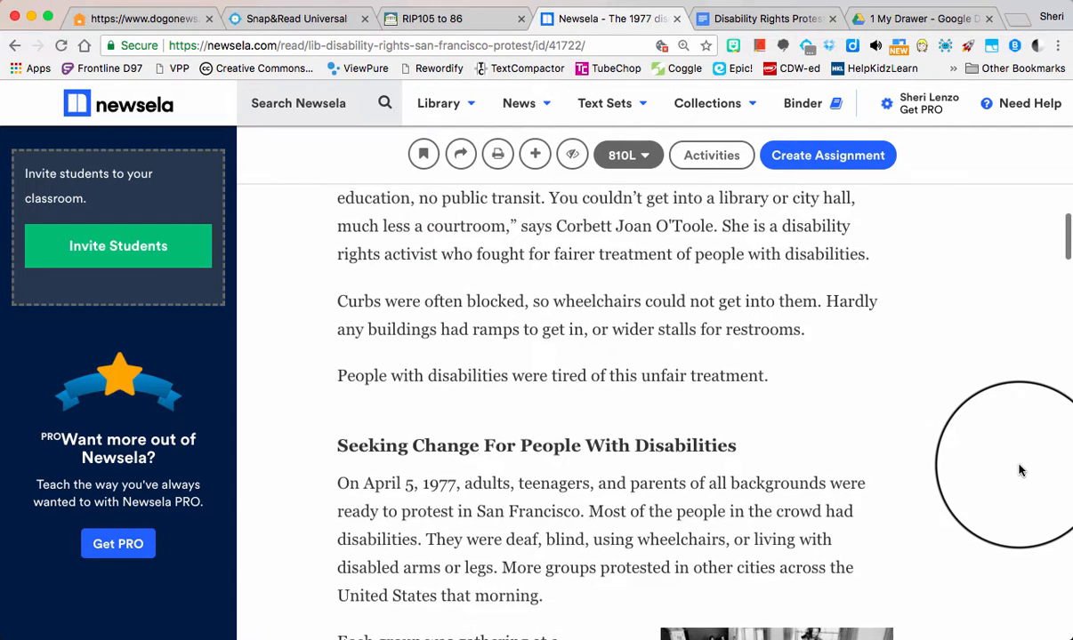
scroll(1020, 470, up, 5)
scroll(1020, 471, down, 2)
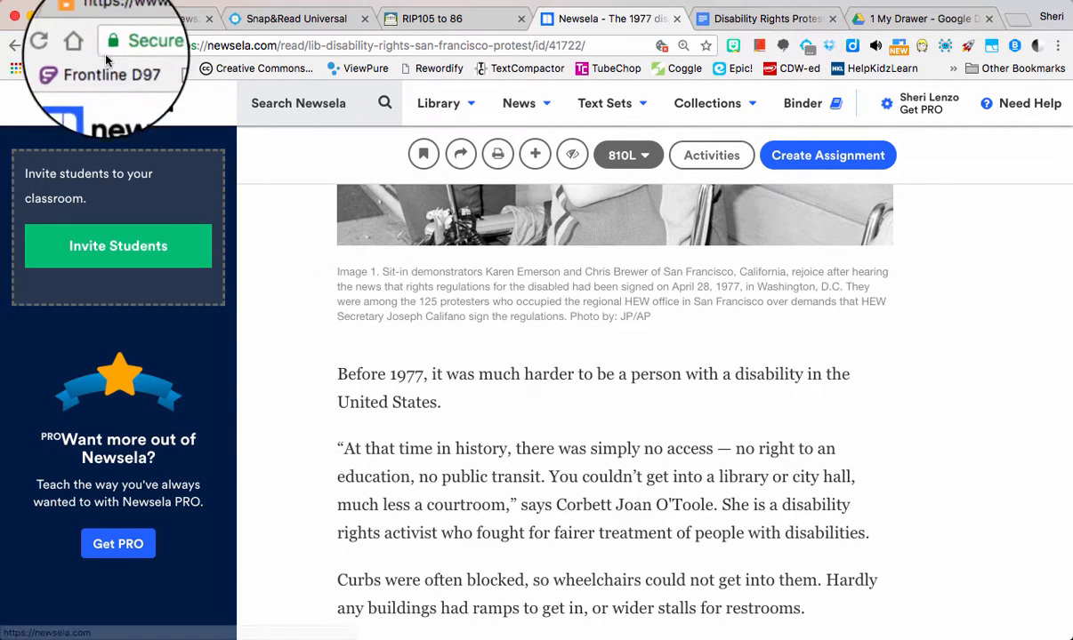
Reload the Newsela article page and open its Article Only print version.
click(61, 45)
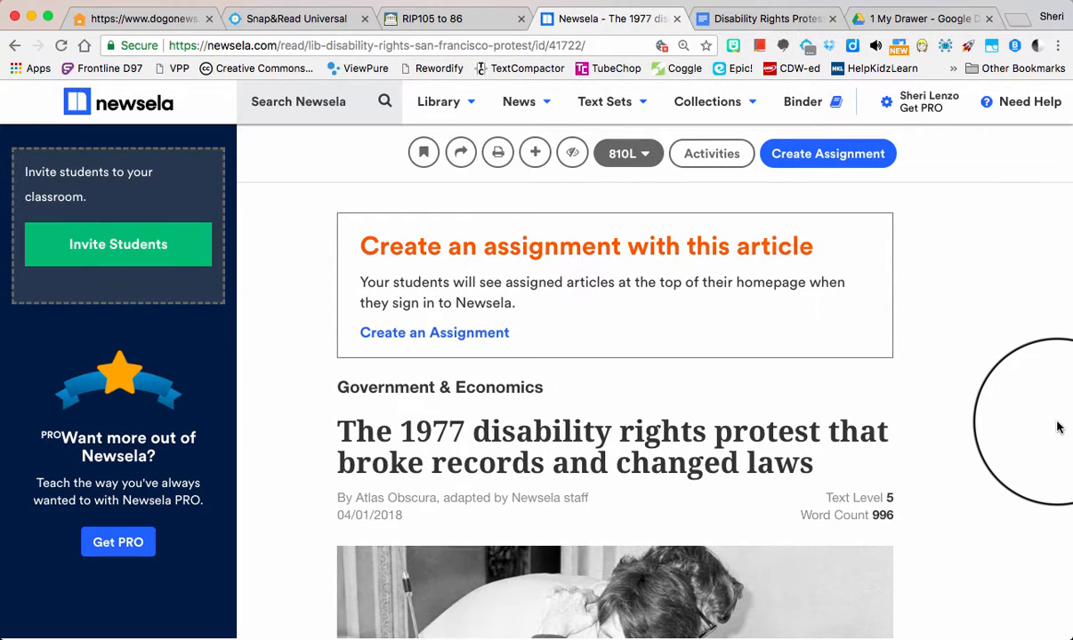
click(498, 157)
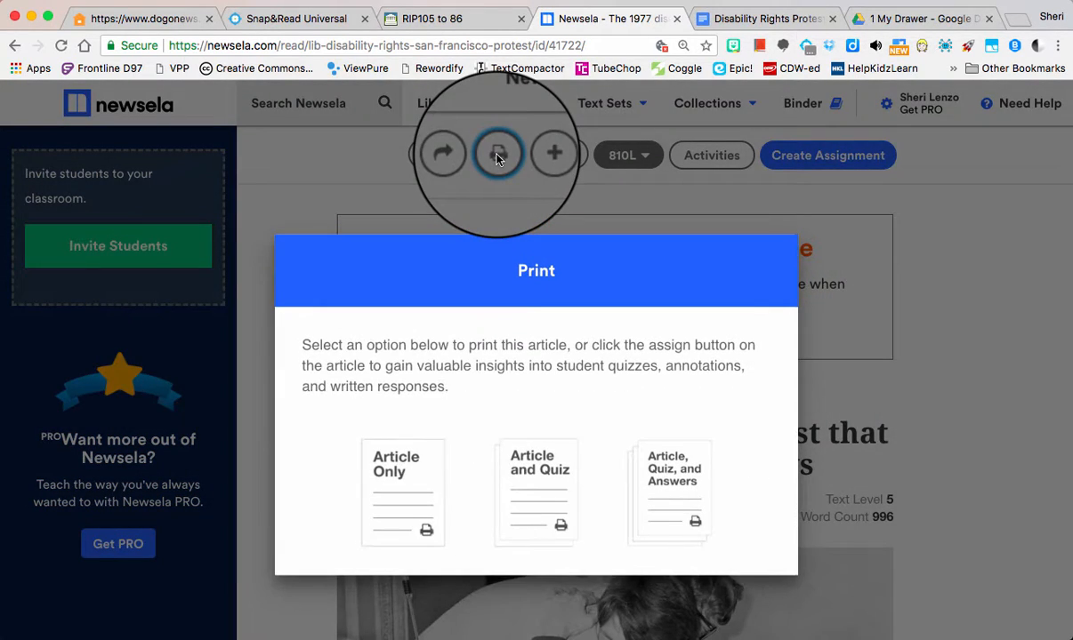
click(409, 467)
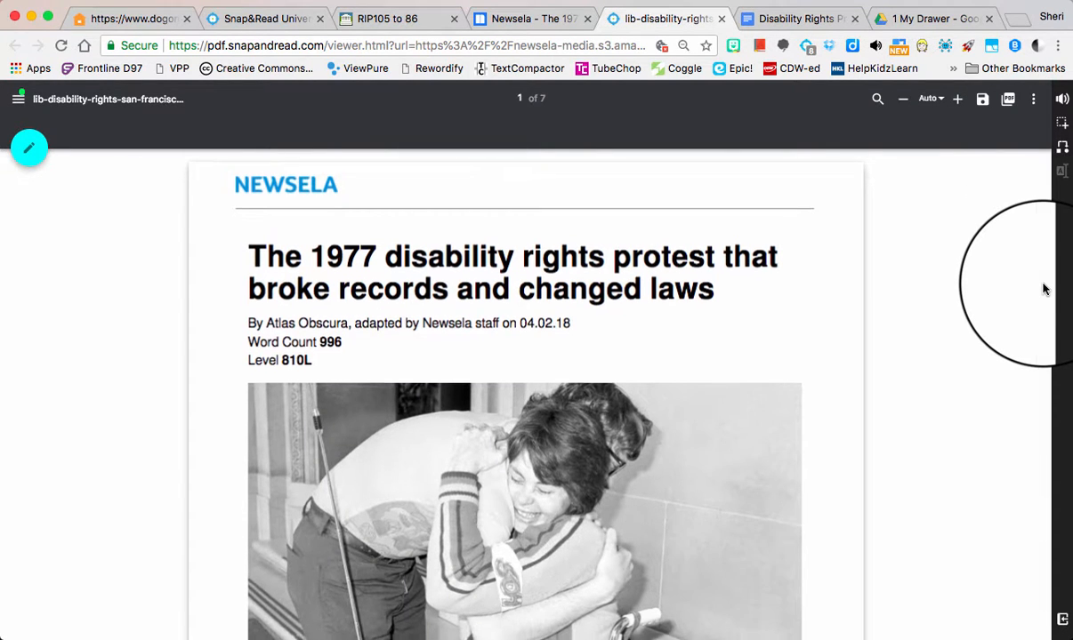
Turn on the read-aloud tool for the text at the end of the Newsela PDF's first page.
scroll(1043, 289, down, 15)
scroll(1043, 289, down, 5)
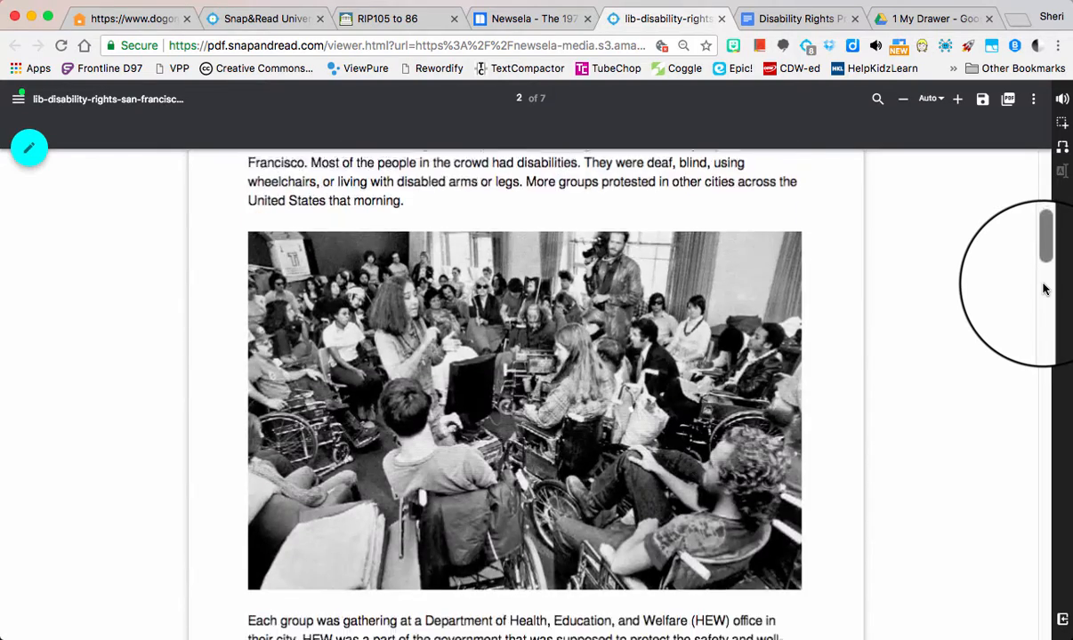
scroll(1044, 289, up, 7)
scroll(1044, 289, up, 2)
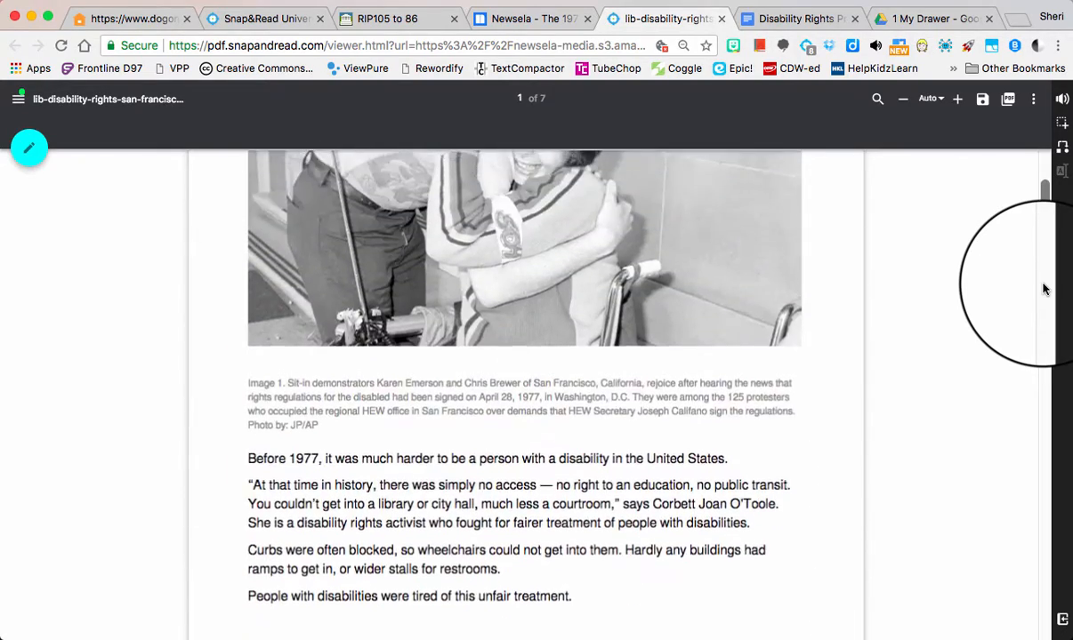
scroll(1043, 289, down, 2)
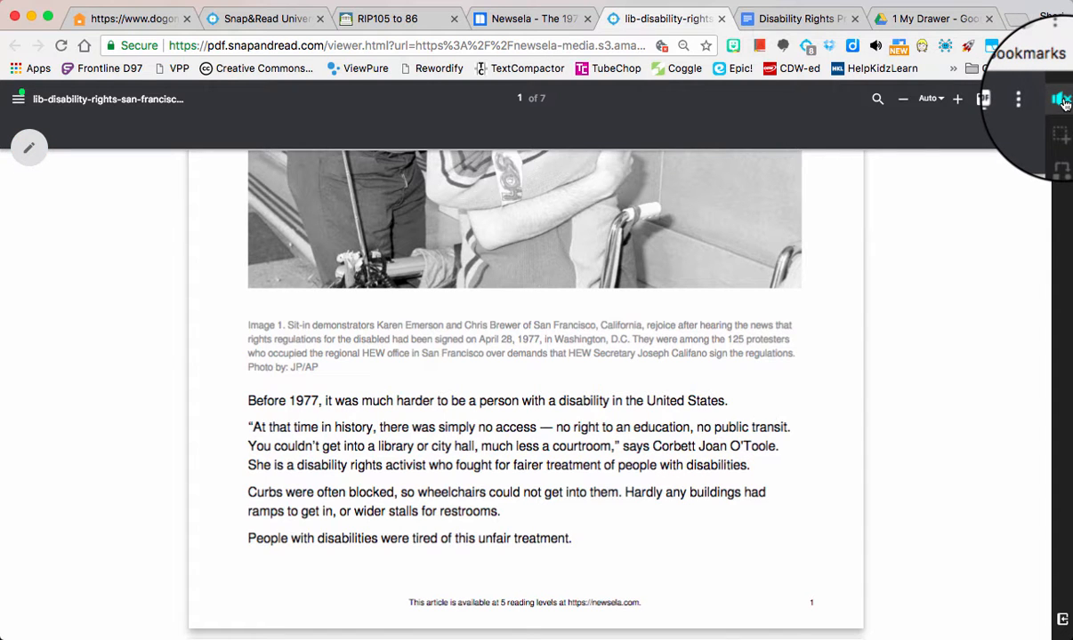
click(1063, 100)
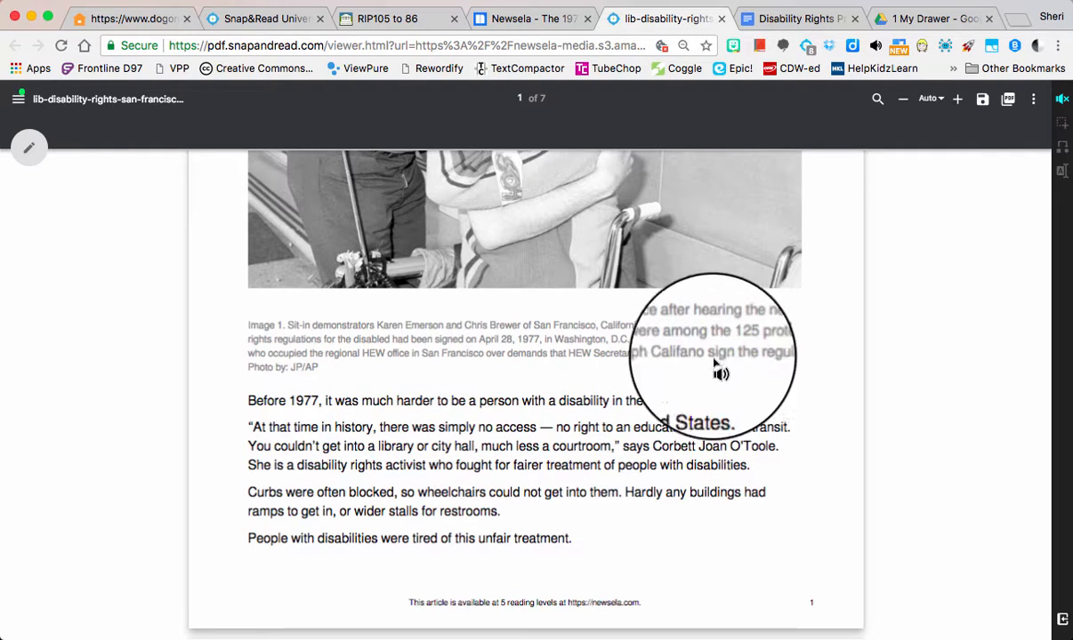
Show the outlines beside the Newsela PDF and create a new blank outline.
scroll(1030, 211, up, 3)
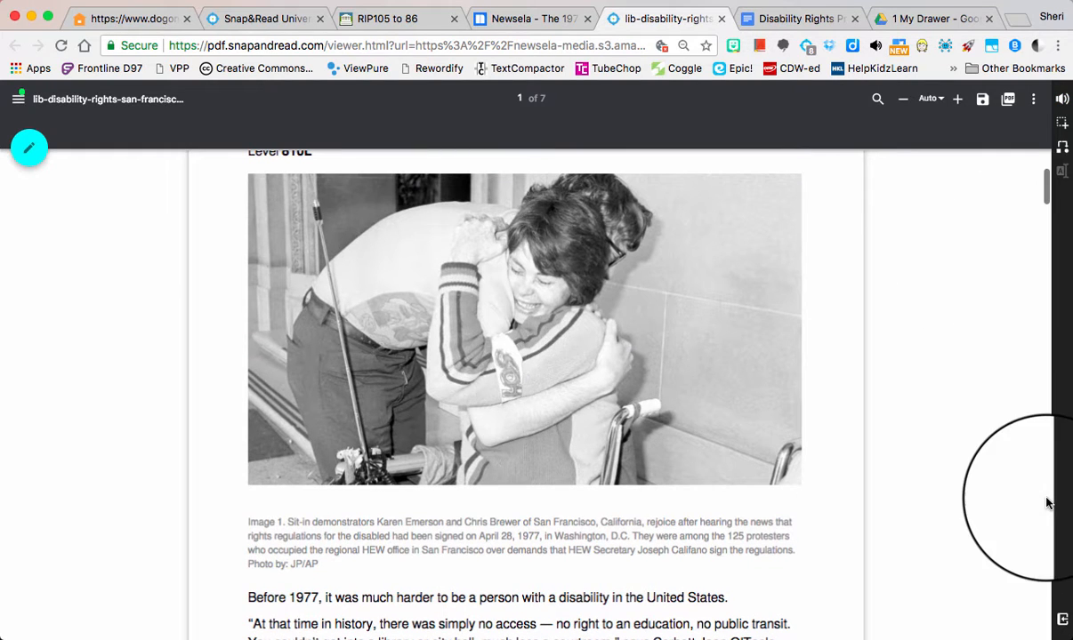
click(1062, 621)
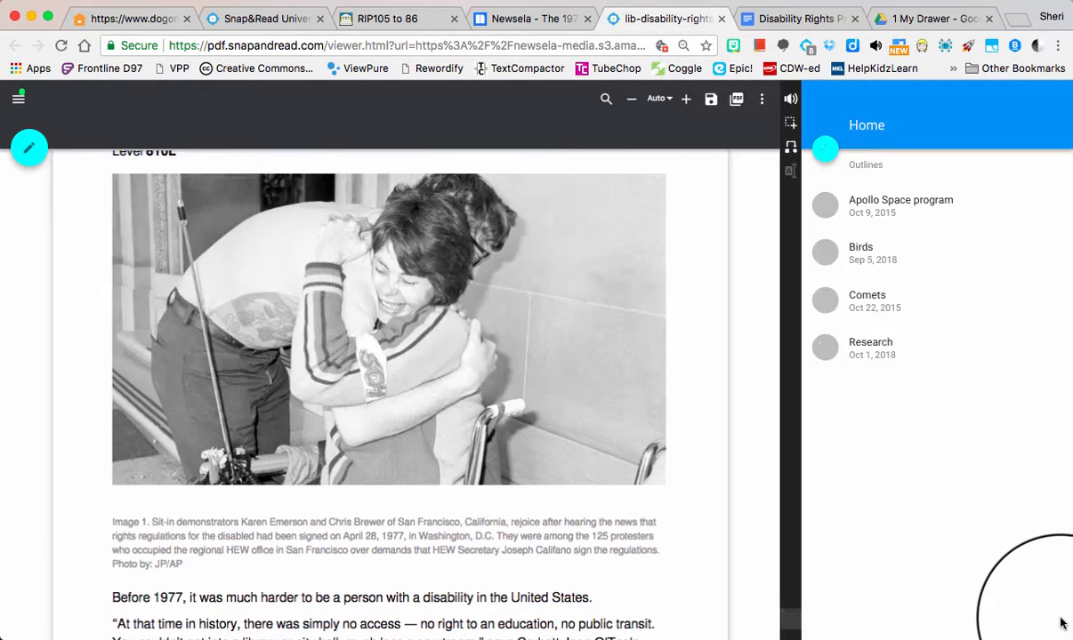
scroll(709, 421, up, 3)
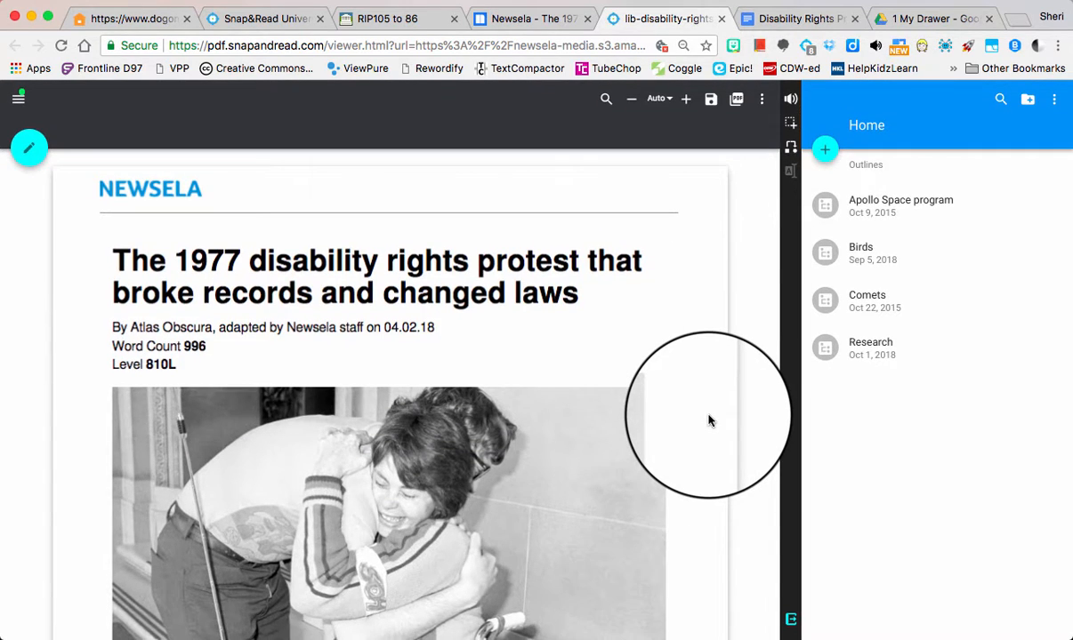
scroll(709, 422, down, 1)
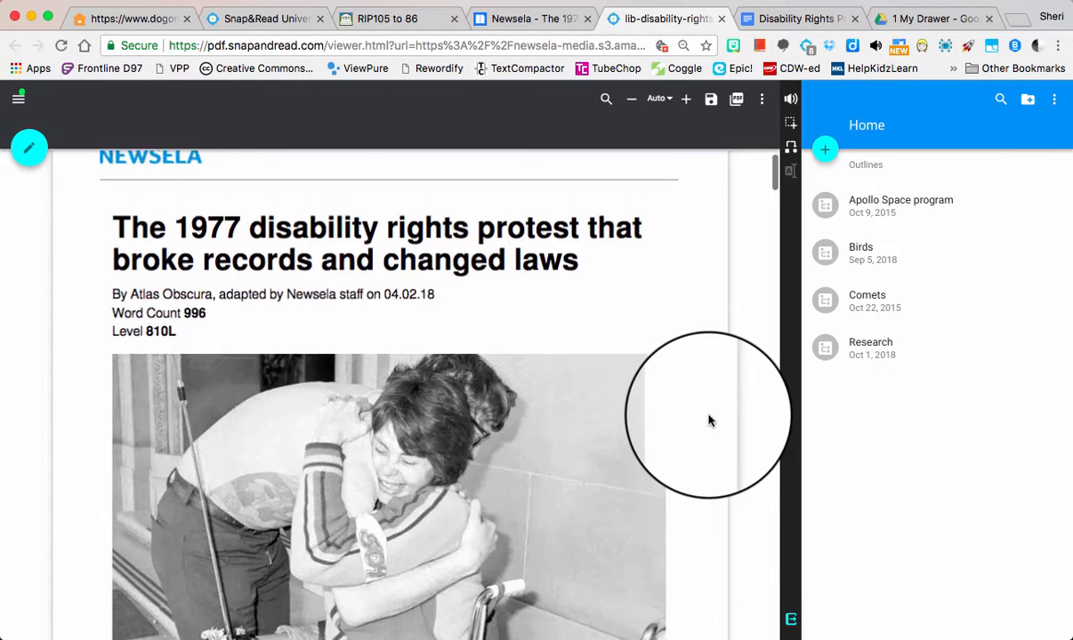
click(825, 153)
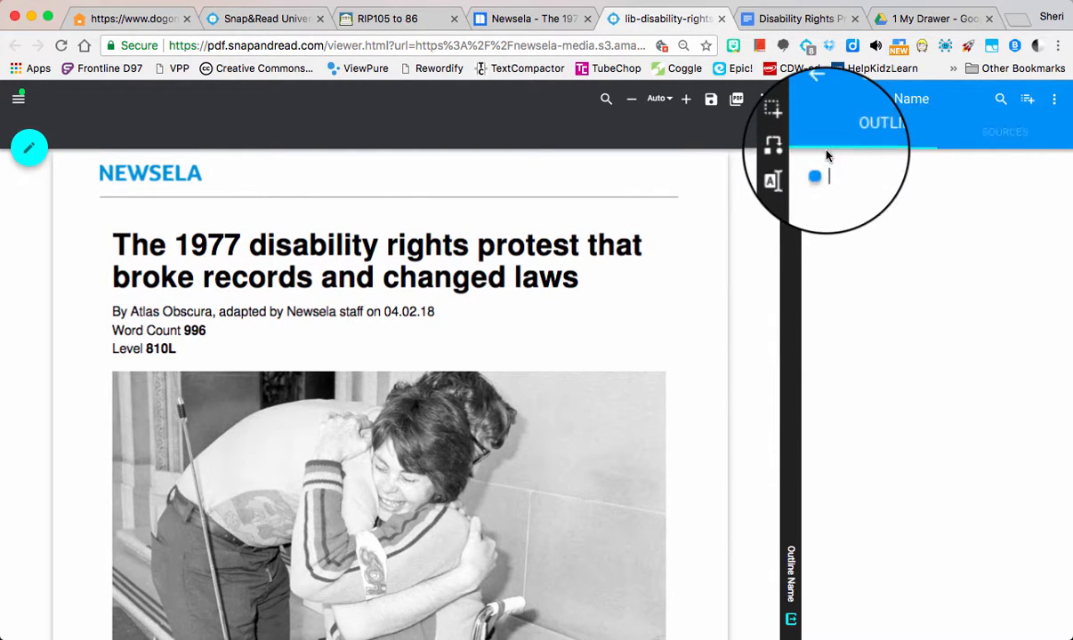
Browse the outline templates and add Nonfiction - Write a 3-paragraph Persuasive Essay to the new outline.
click(1054, 99)
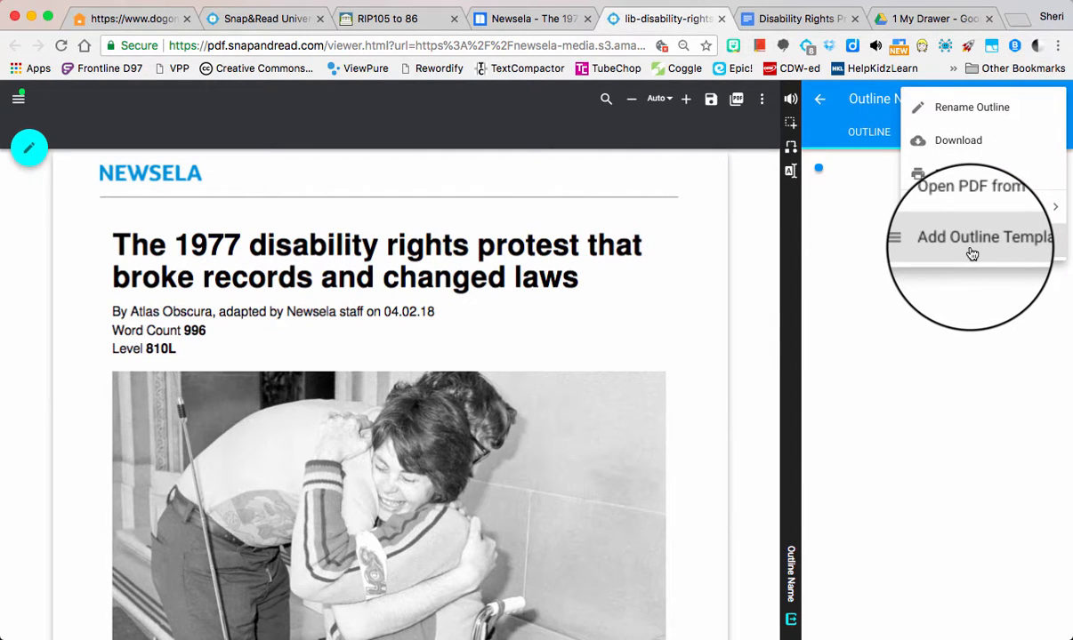
click(965, 307)
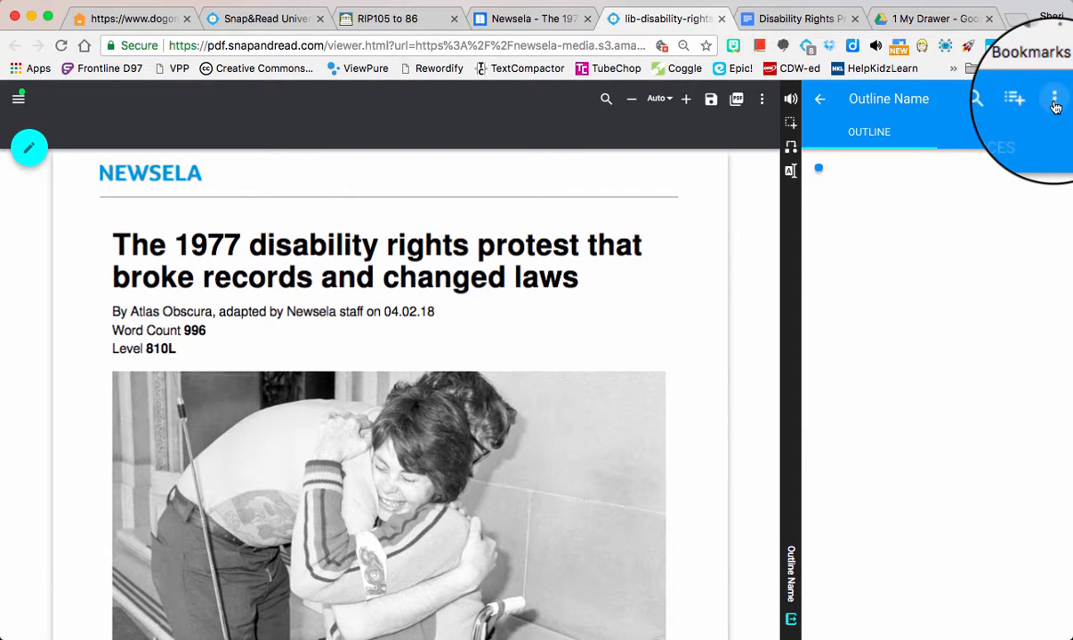
click(1055, 104)
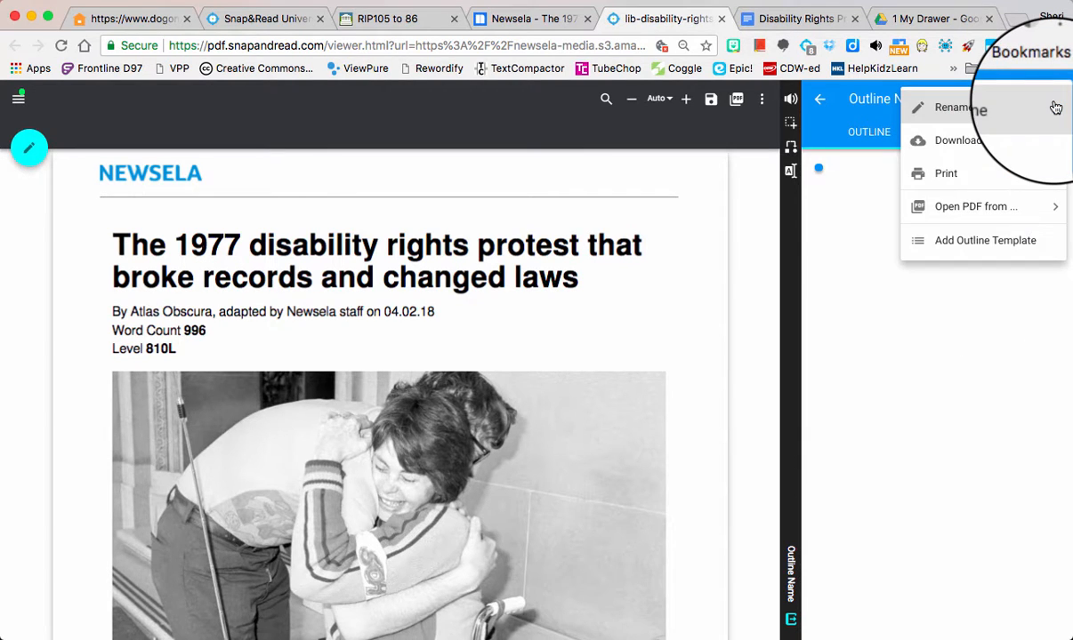
click(1013, 250)
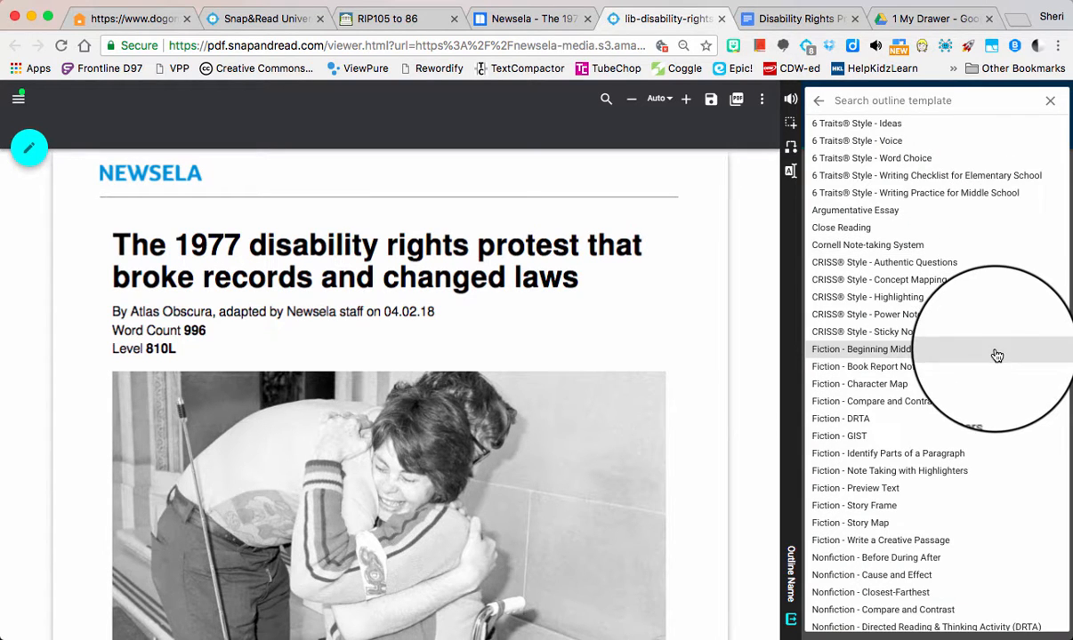
scroll(996, 354, down, 3)
scroll(996, 355, down, 6)
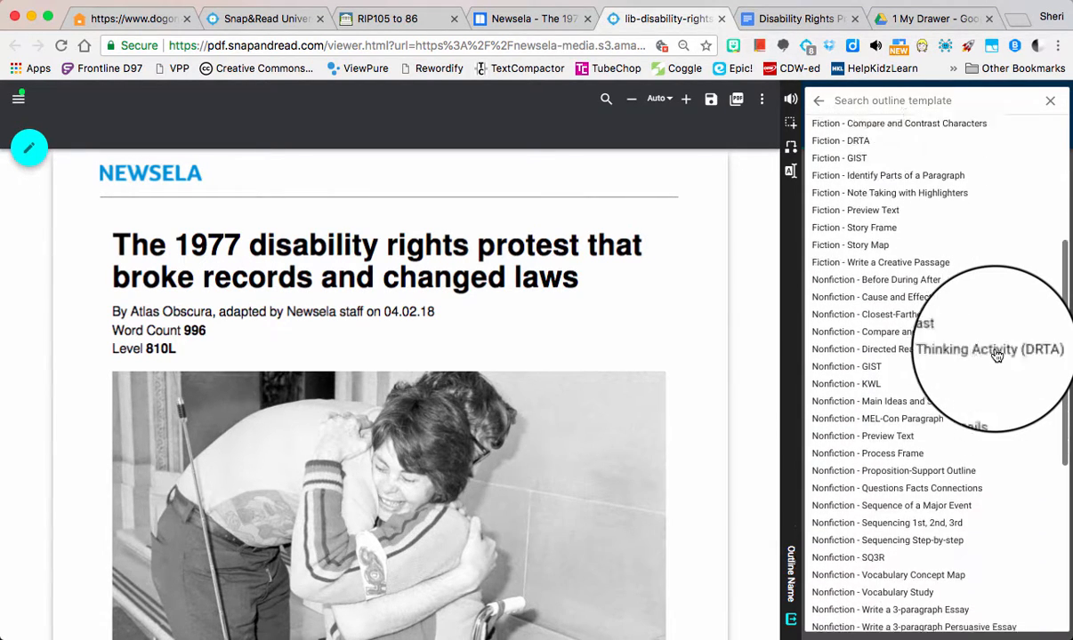
scroll(996, 355, down, 7)
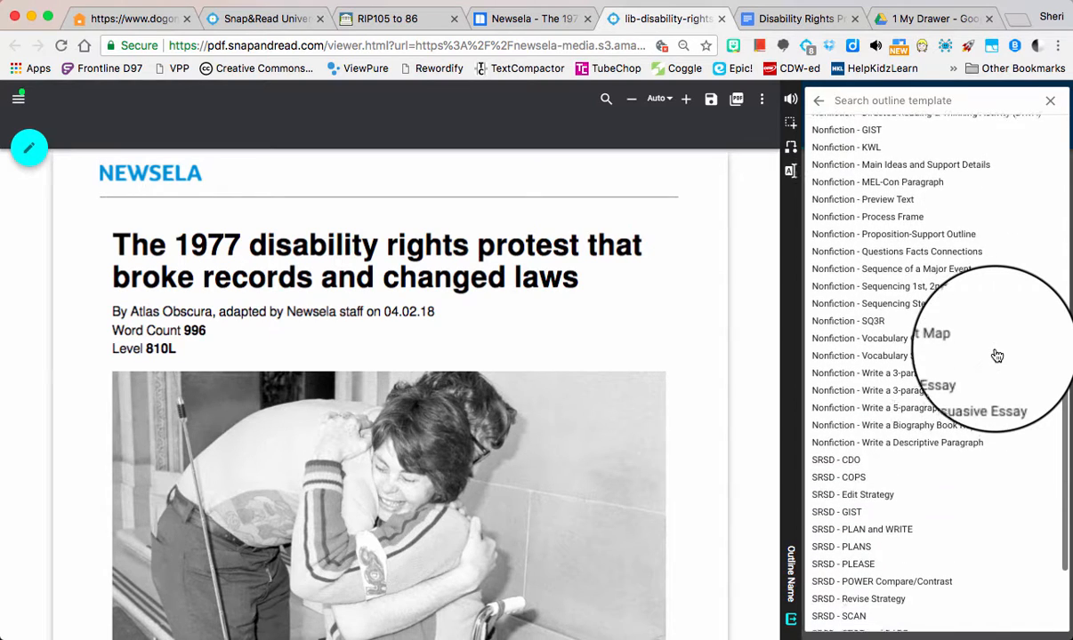
scroll(997, 356, down, 1)
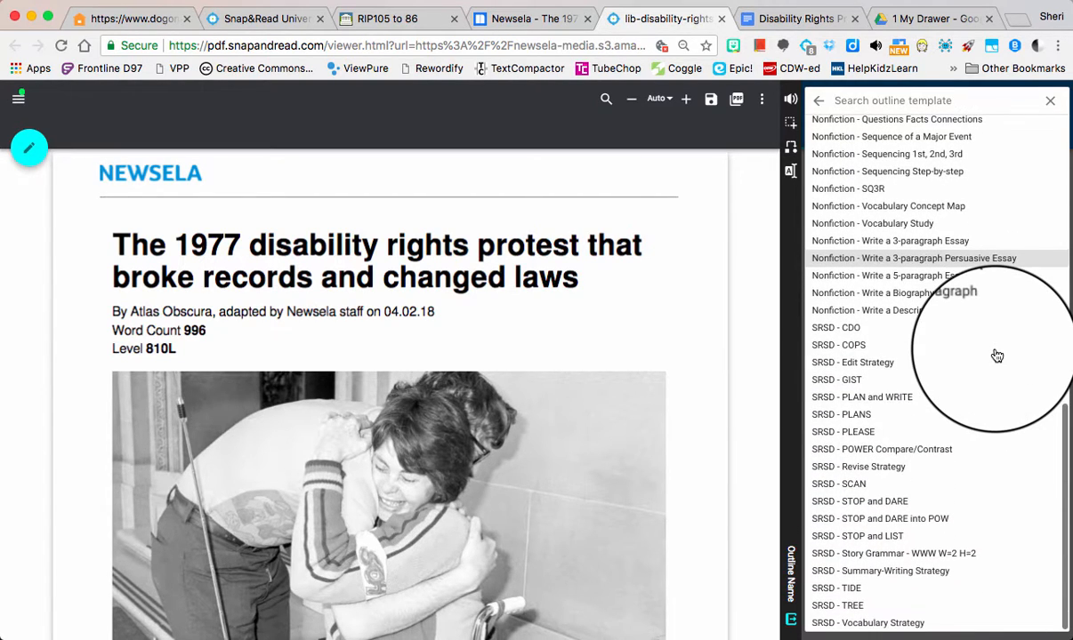
scroll(997, 356, up, 2)
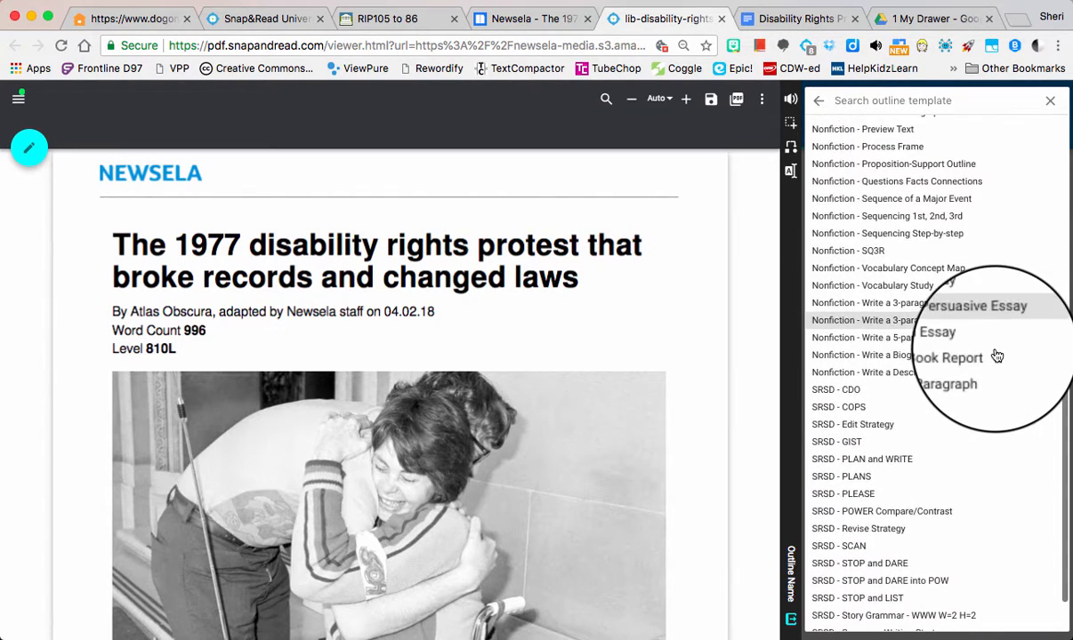
scroll(997, 355, up, 2)
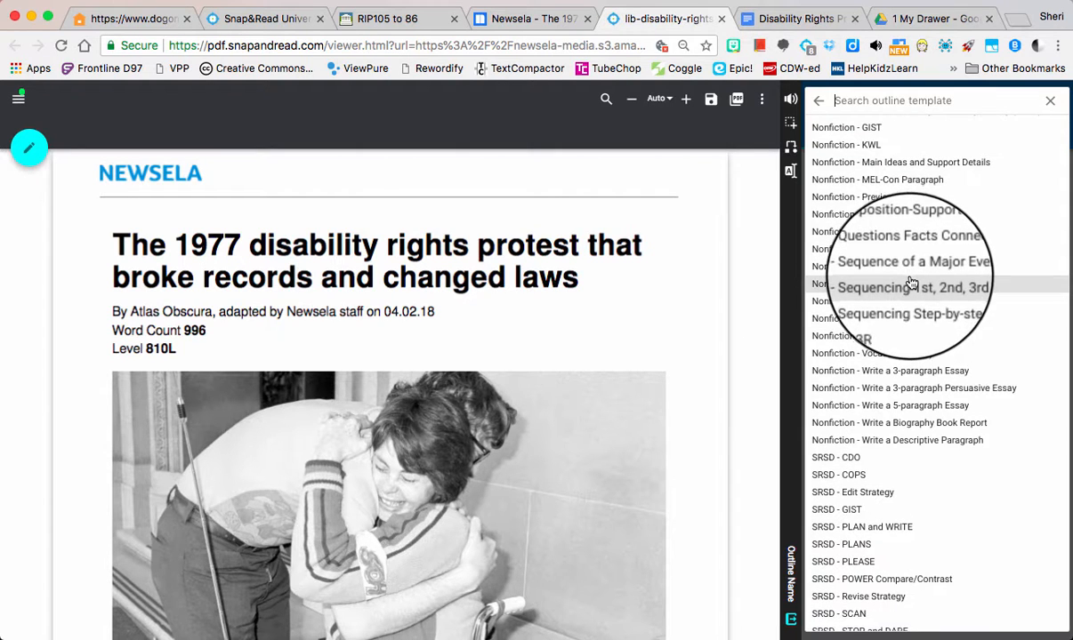
click(896, 391)
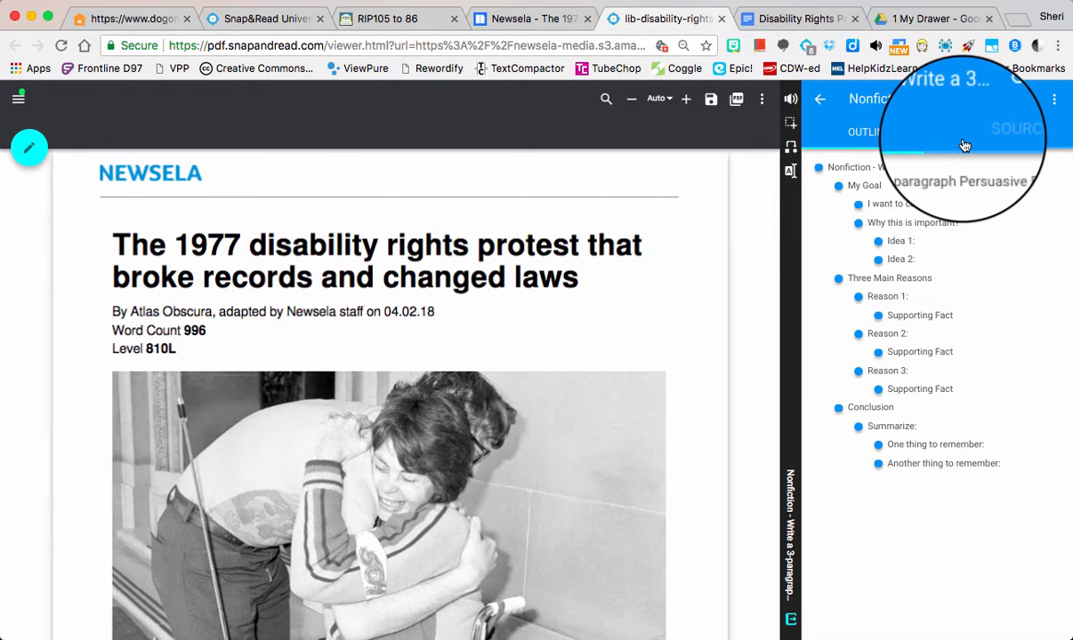
Check the outline's sources, and replace the persuasive essay content with the Nonfiction - Sequence of a Major Event template.
click(1019, 142)
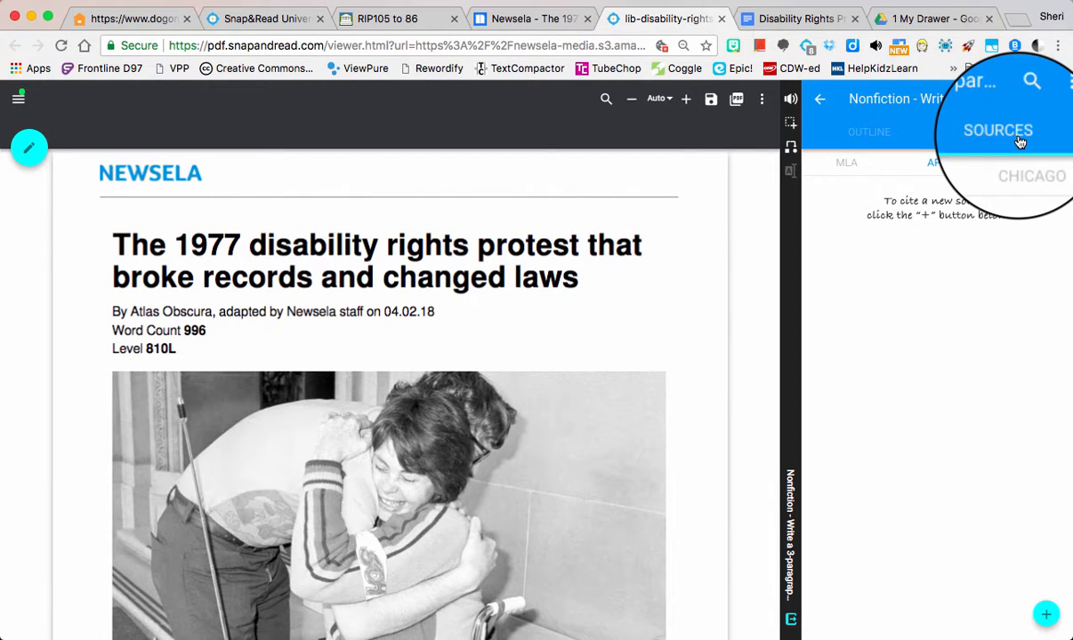
click(872, 140)
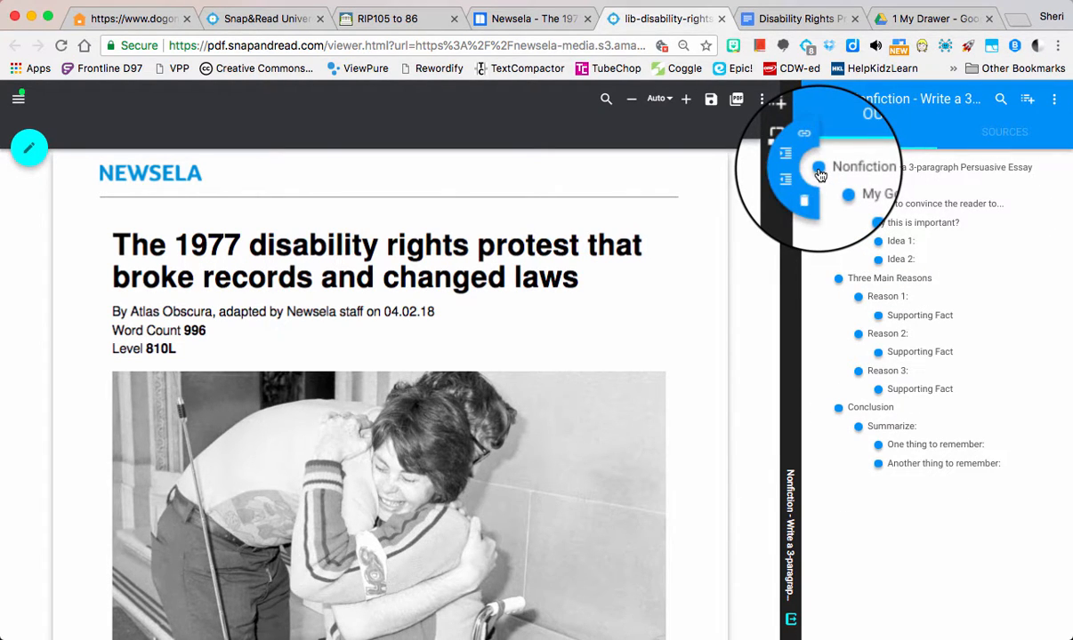
click(1054, 98)
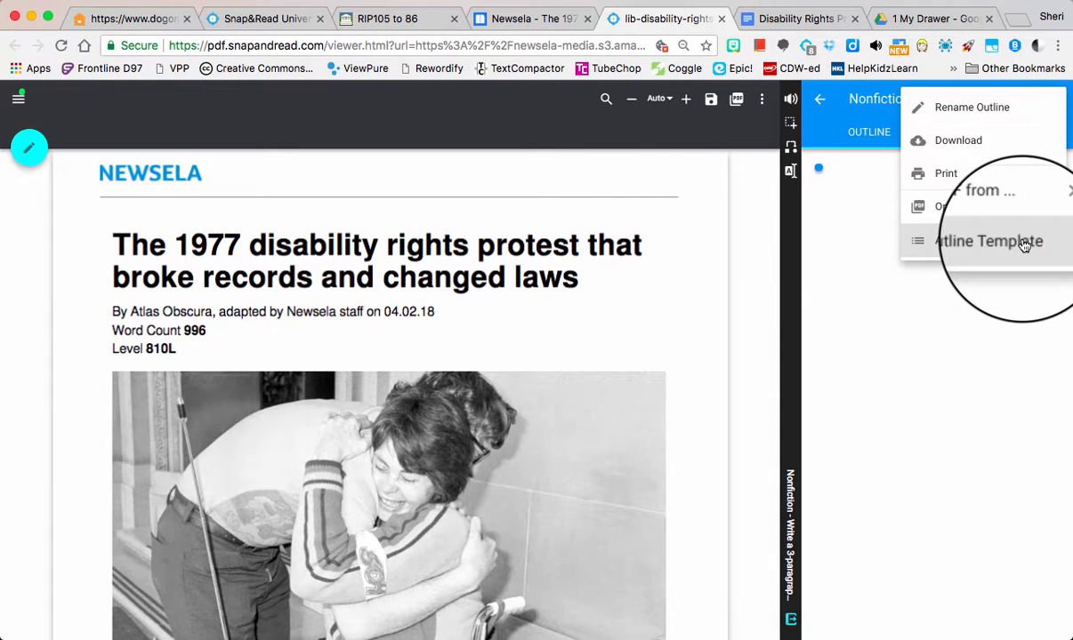
click(1022, 242)
scroll(984, 461, down, 3)
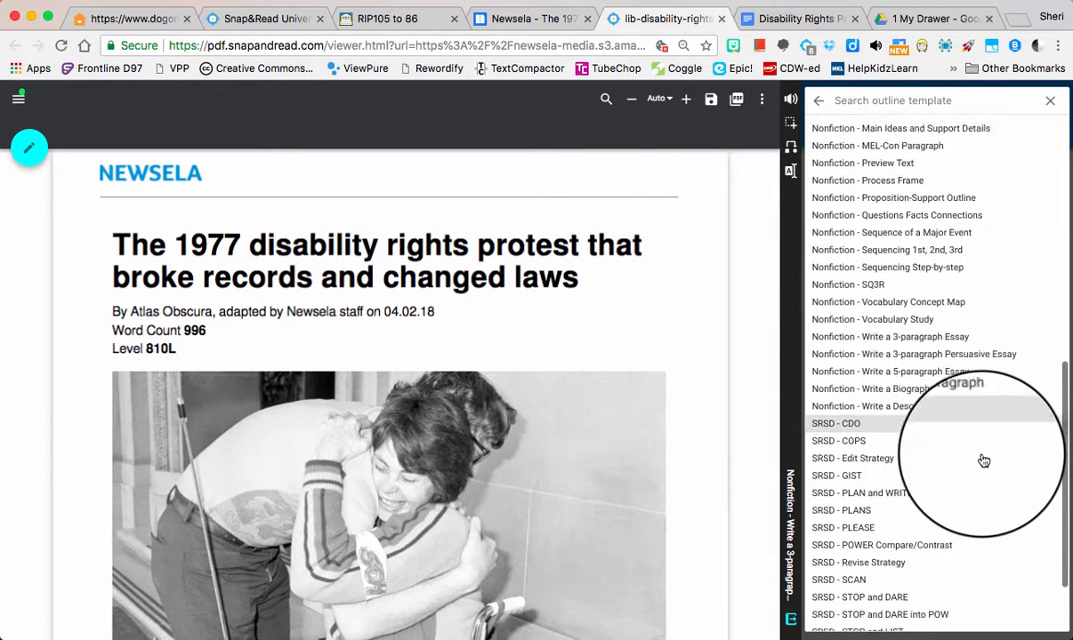
scroll(983, 461, down, 1)
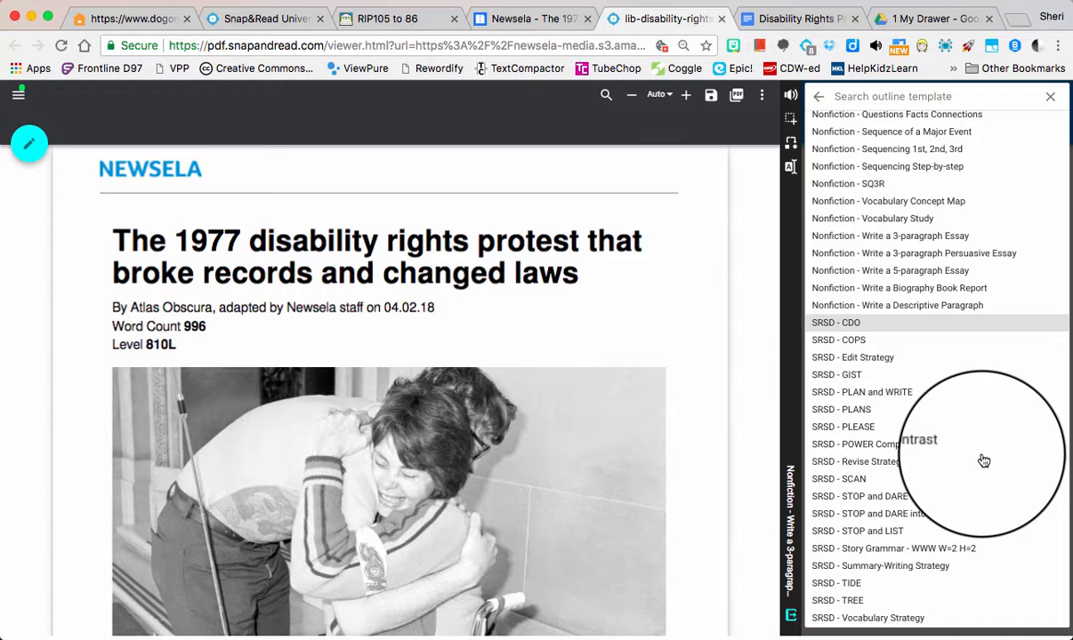
scroll(984, 458, up, 2)
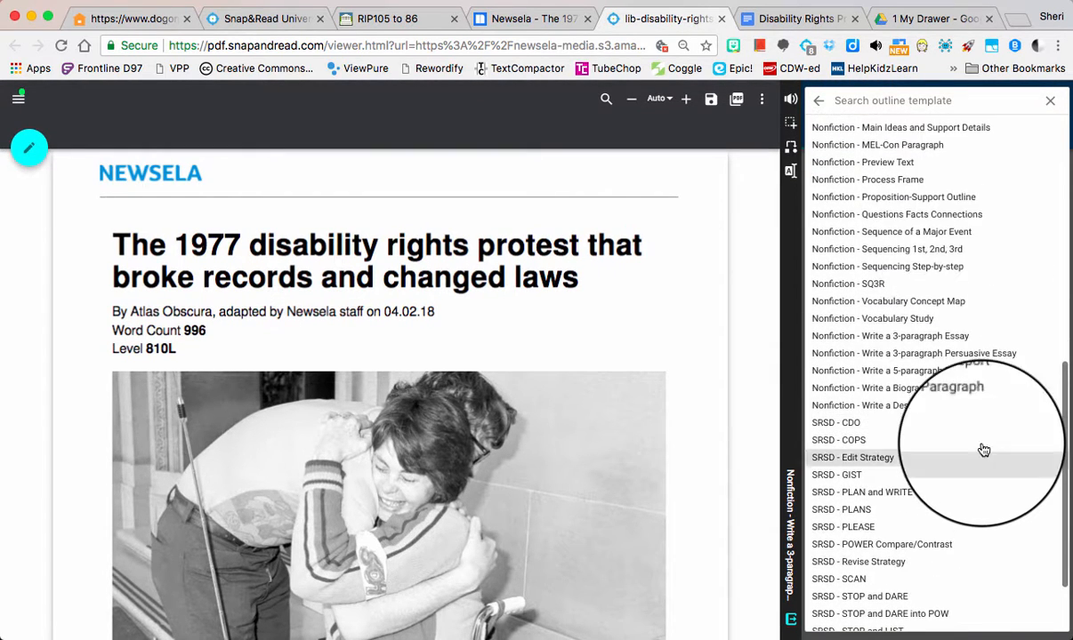
click(943, 231)
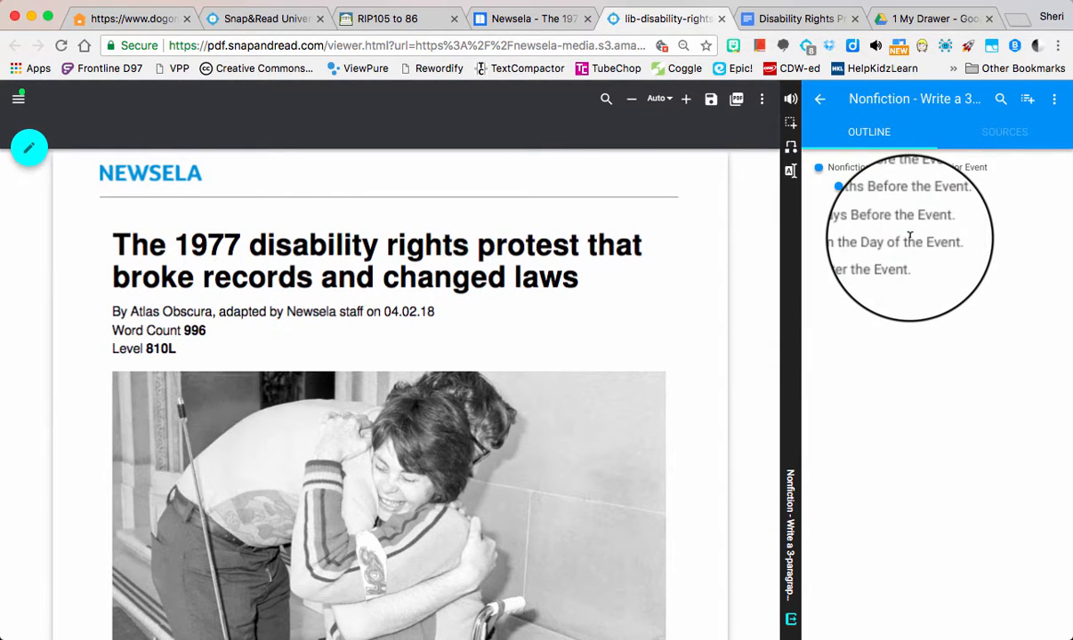
Add the page 1 quotation about having no access to education or transit to the outline under Years Before the Event.
scroll(114, 178, down, 10)
drag(114, 180, 641, 196)
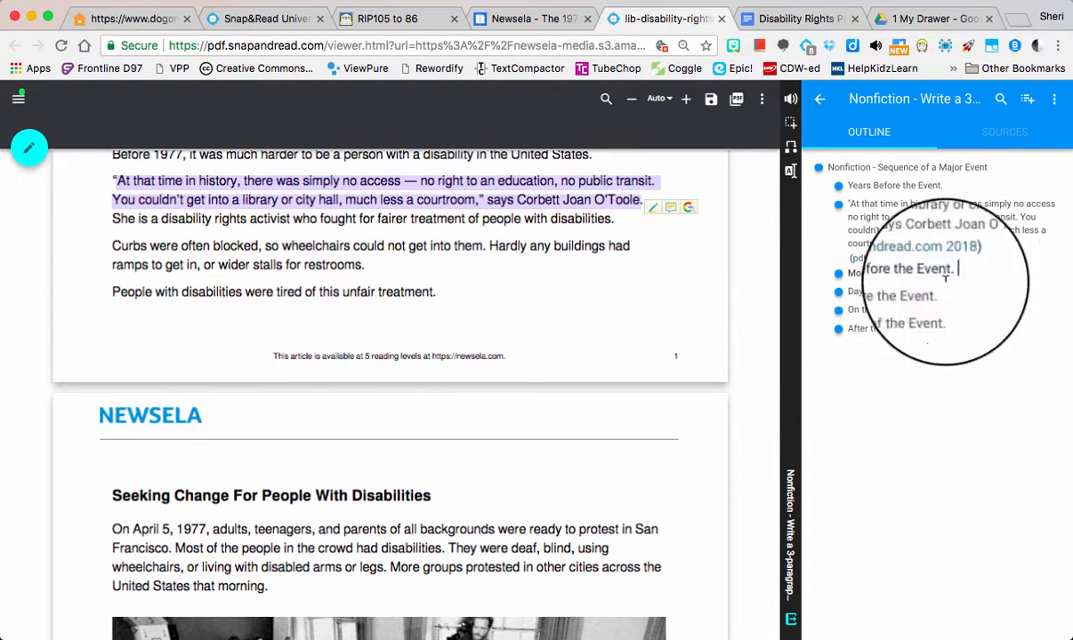
Add the passage on the Rehabilitation Act of 1973 under Months Before the Event in the outline, and indent it as a sub-point.
scroll(671, 363, down, 2)
scroll(667, 368, down, 12)
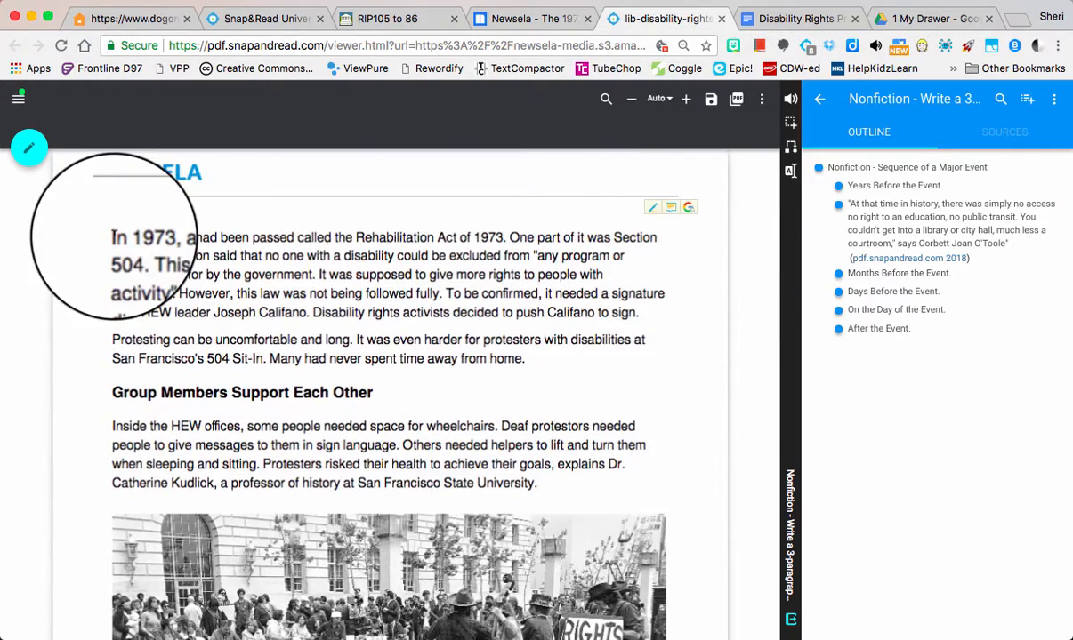
drag(113, 237, 596, 247)
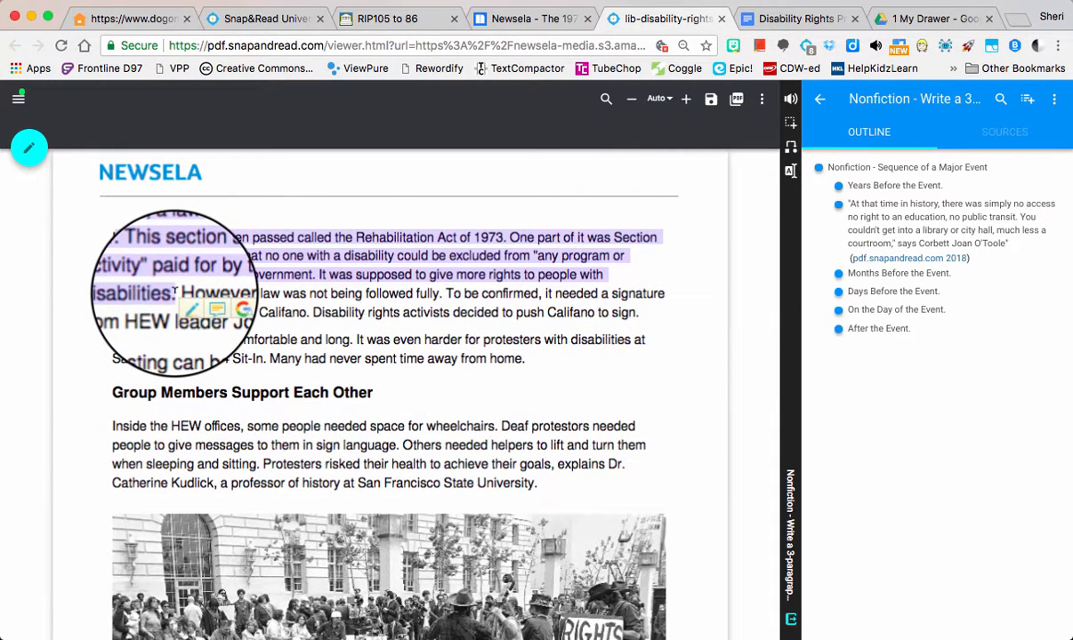
click(790, 170)
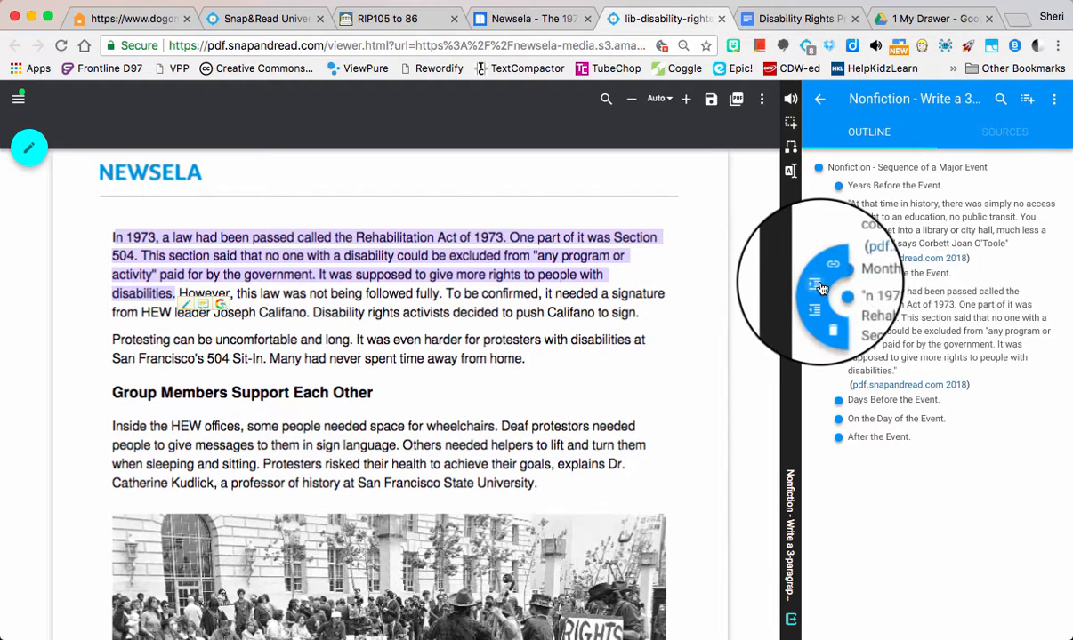
click(816, 284)
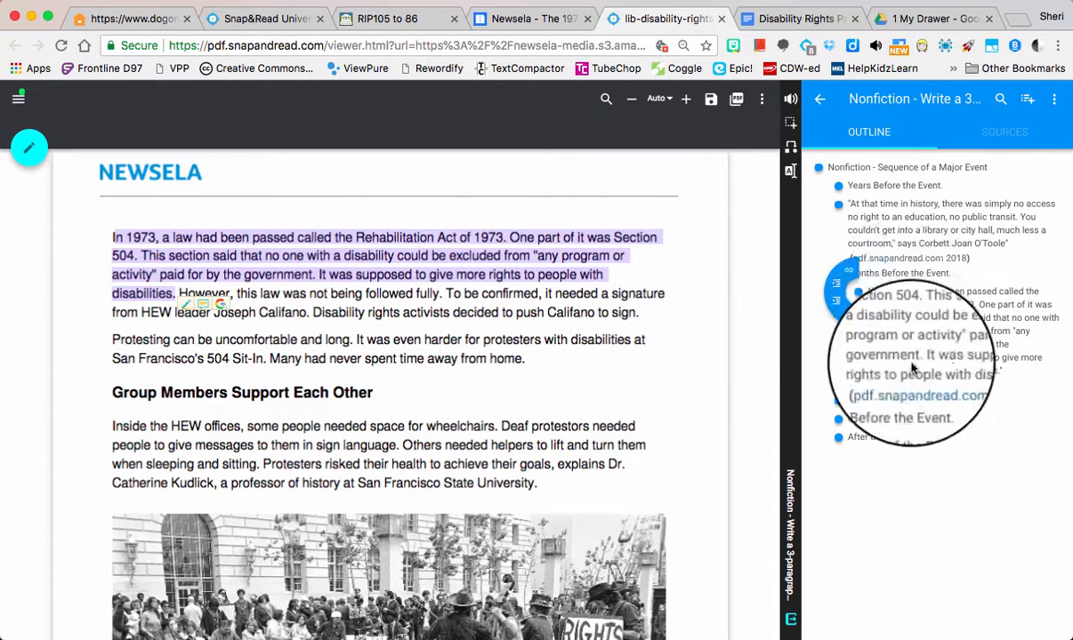
mouse_move(850, 292)
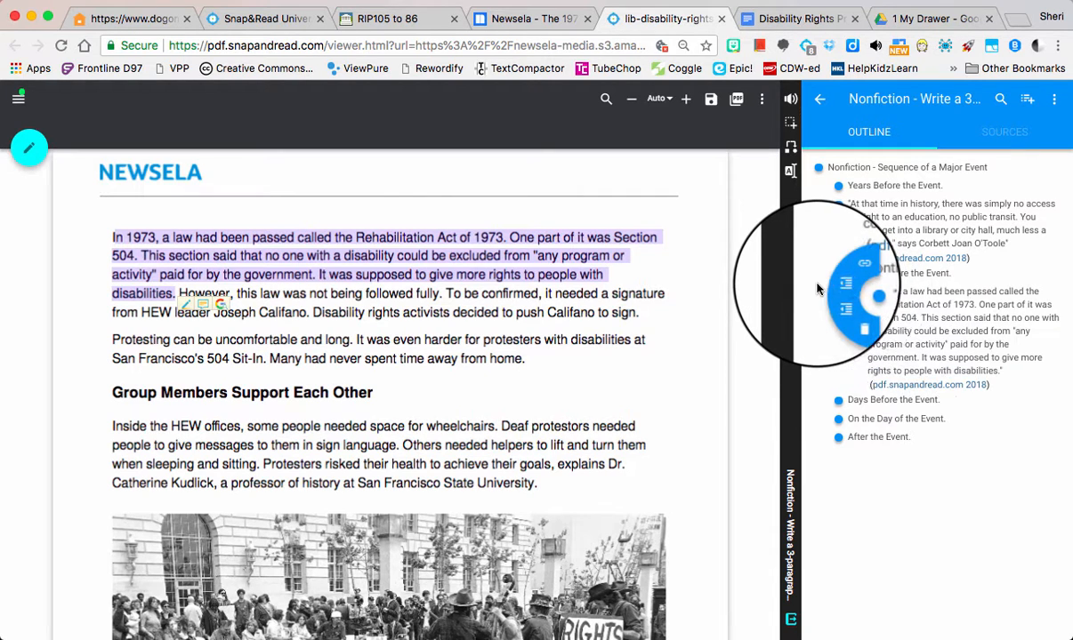
Check the outline's APA source citation, and add the indented note "Protesters gathered at the state capital." under Days Before the Event.
click(1020, 134)
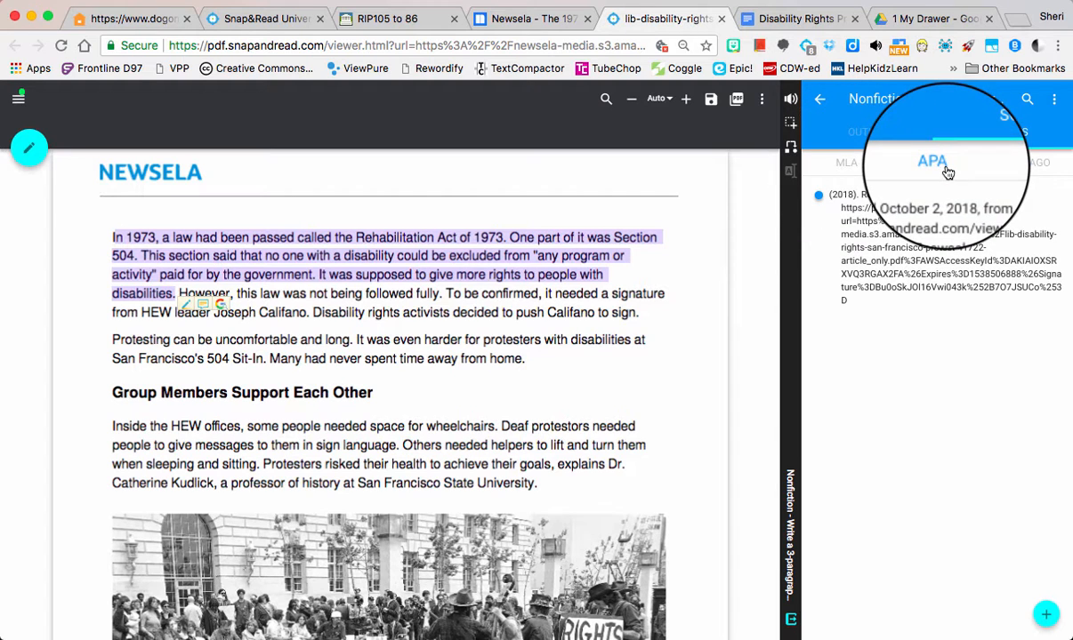
click(852, 136)
click(946, 399)
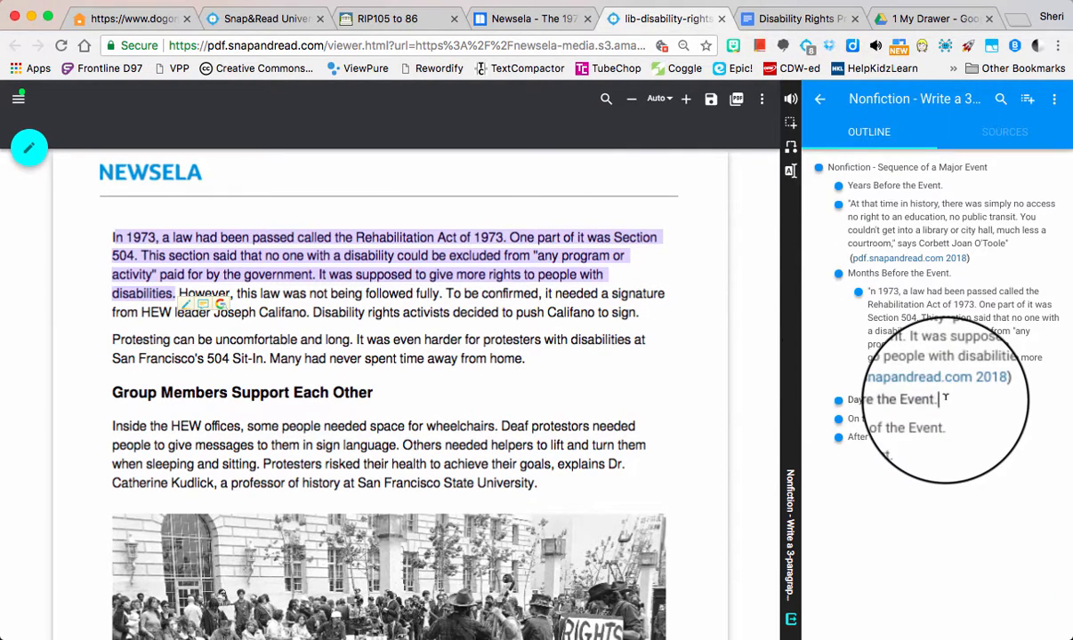
key(Return)
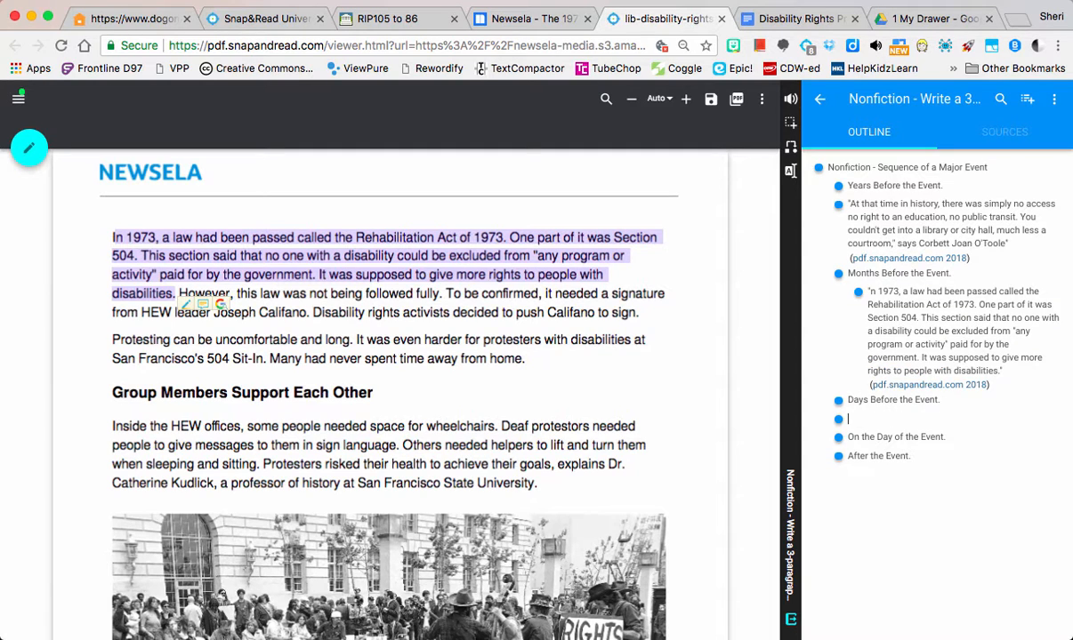
key(Tab)
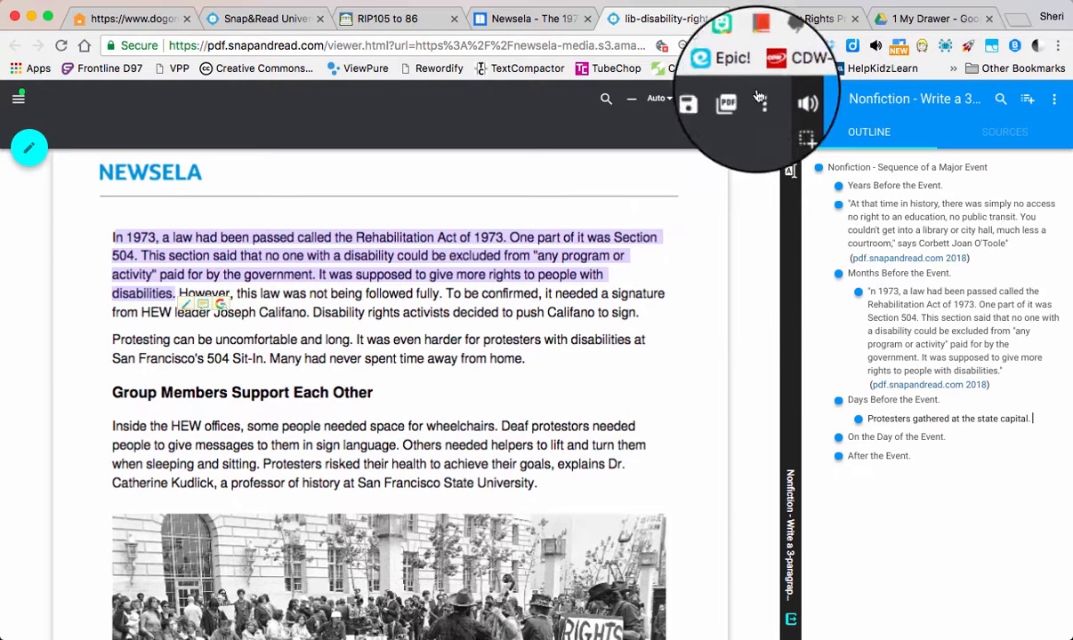
Switch to the Disability Rights Protest 1977 Google Doc, insert the outline's quotation under Years Before the Event, and hide the outline.
click(796, 18)
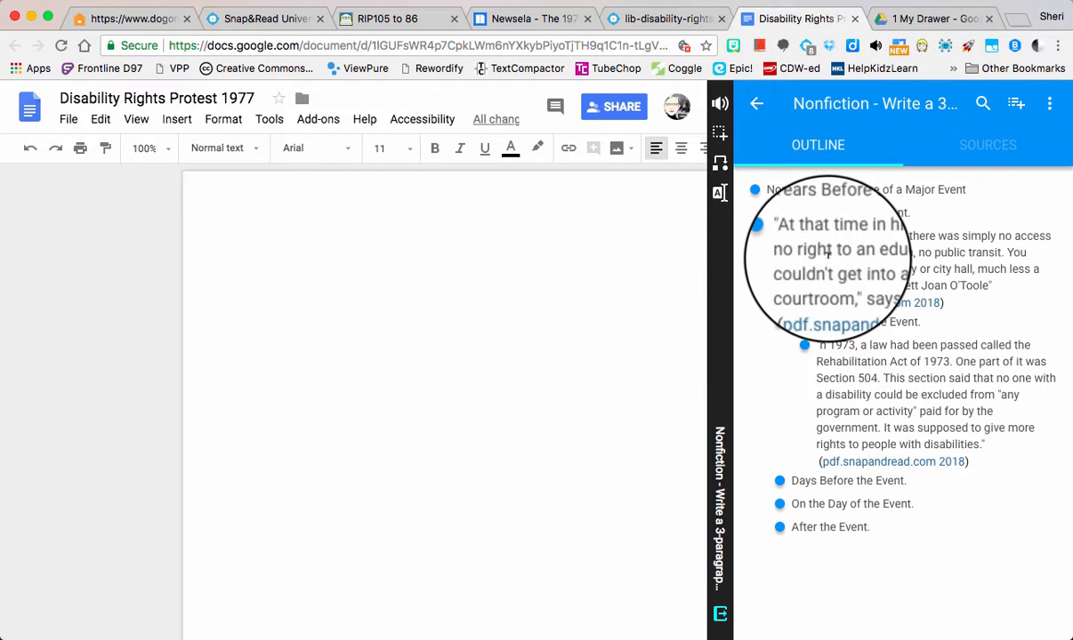
drag(777, 243, 287, 275)
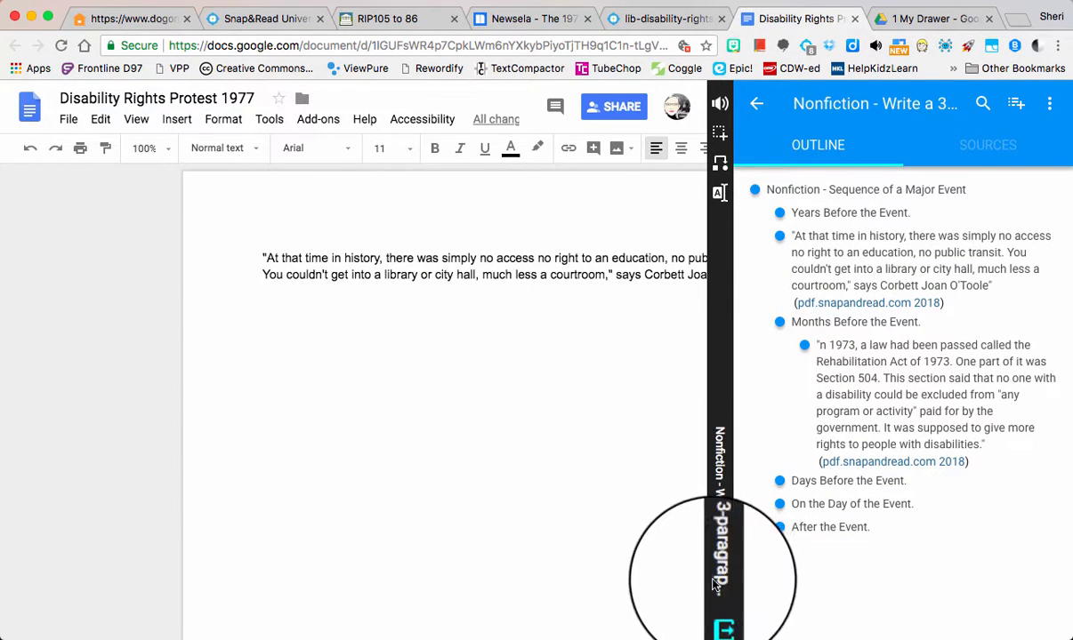
click(719, 612)
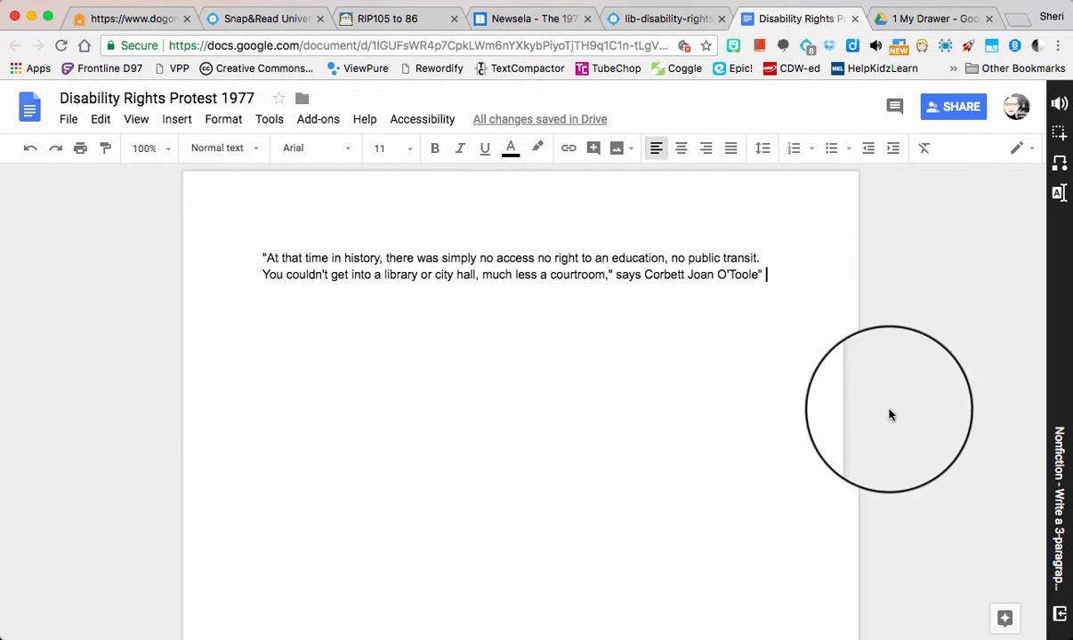
Insert the outline's Rehabilitation Act of 1973 passage as a new paragraph below the quotation in the document, and hide the outline.
click(1059, 614)
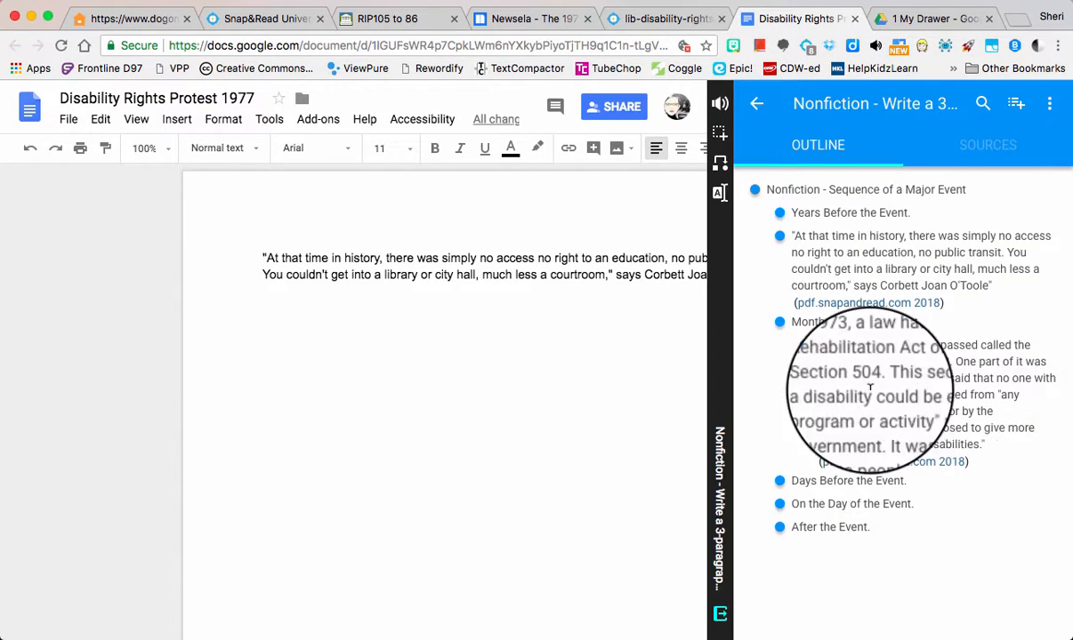
click(600, 387)
key(Return)
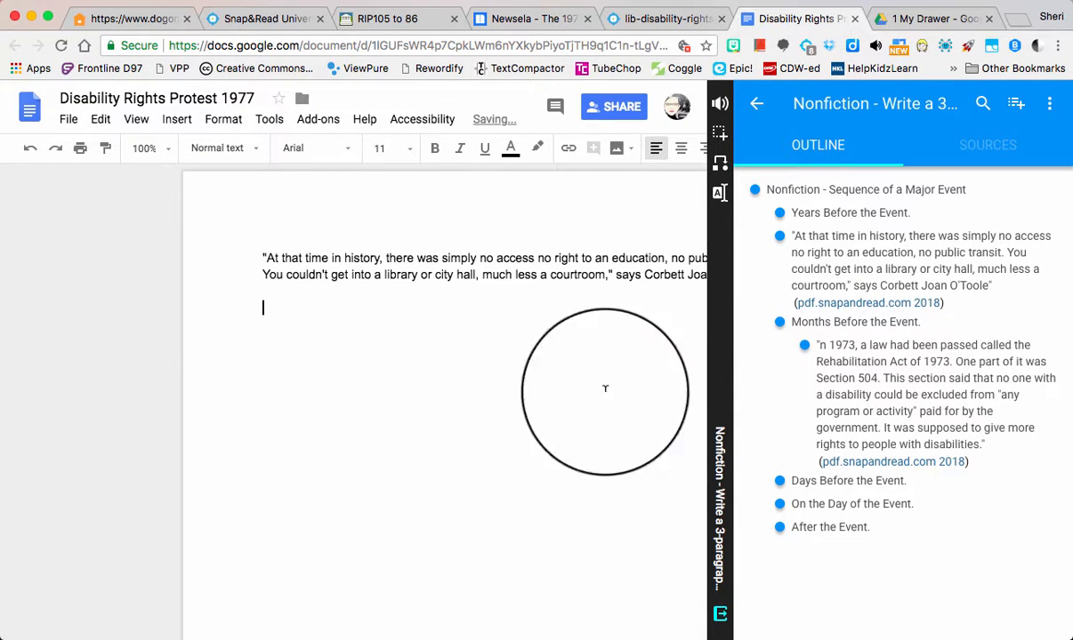
drag(798, 364, 281, 322)
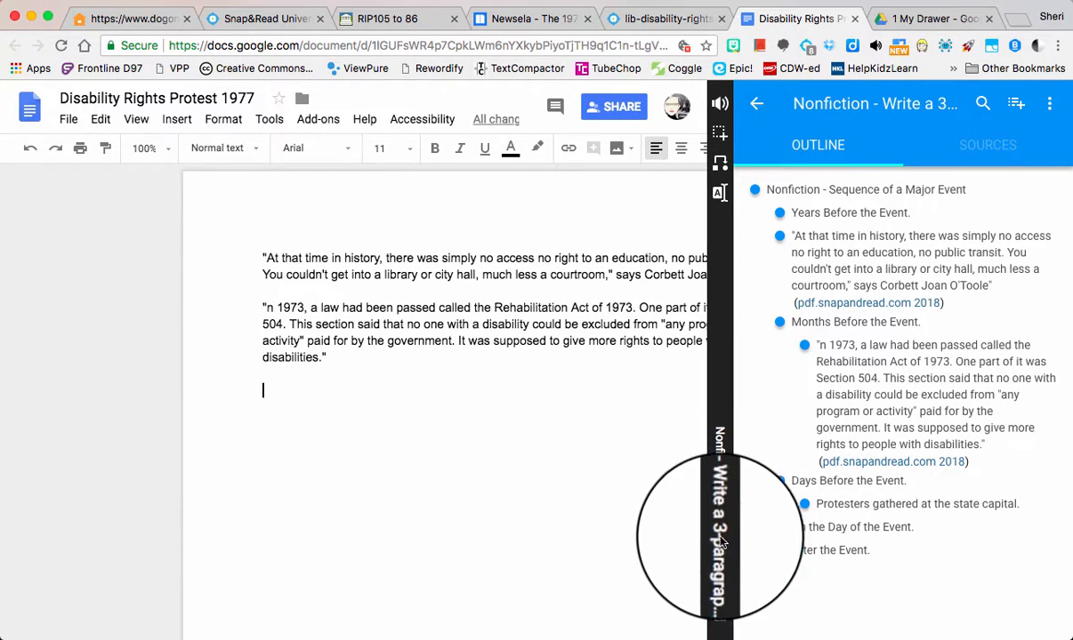
click(721, 615)
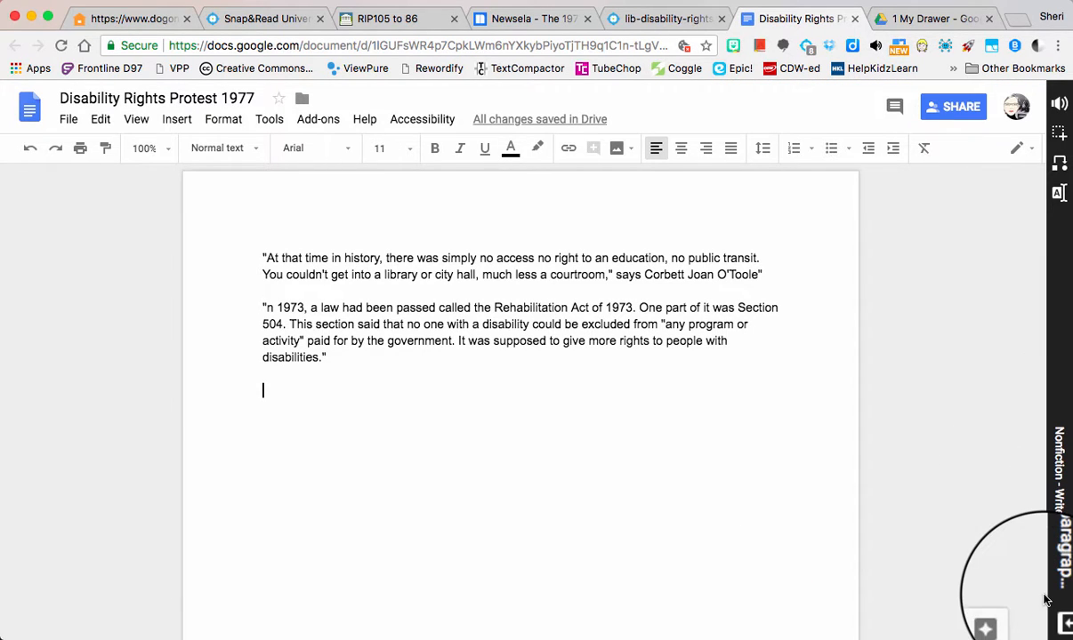
Reopen the Nonfiction persuasive essay outline, rename it "Disability Rights", and return to the list of outlines.
click(1059, 617)
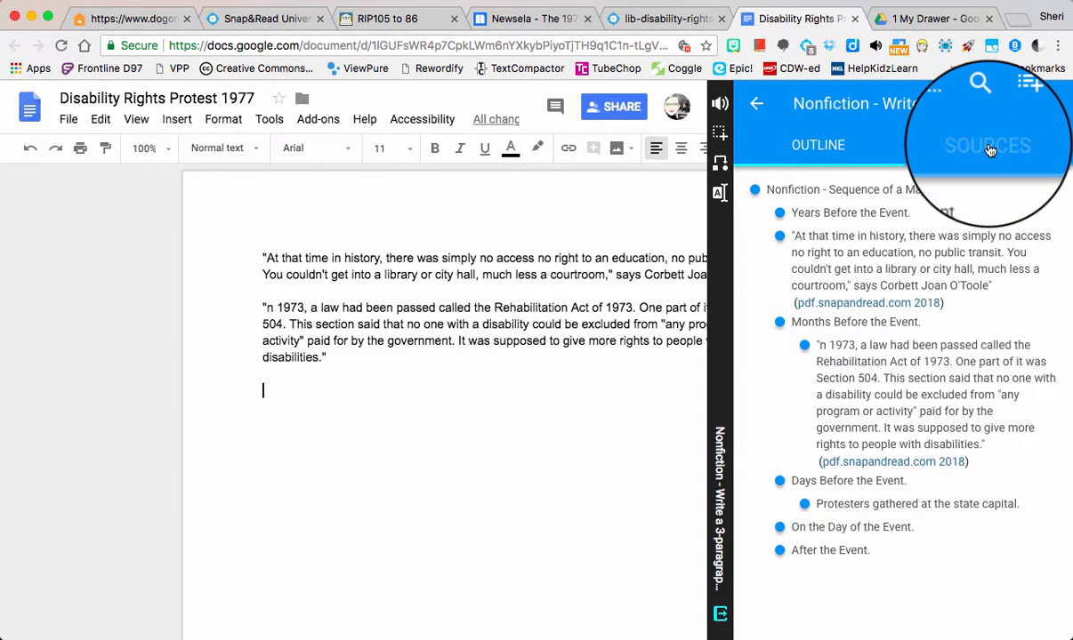
click(757, 108)
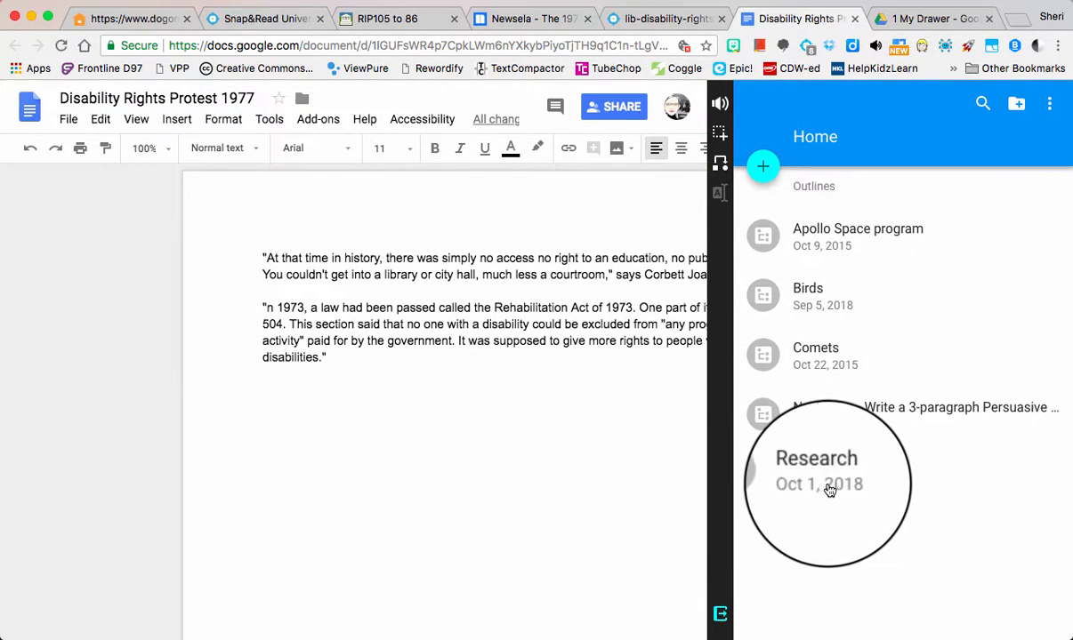
click(814, 411)
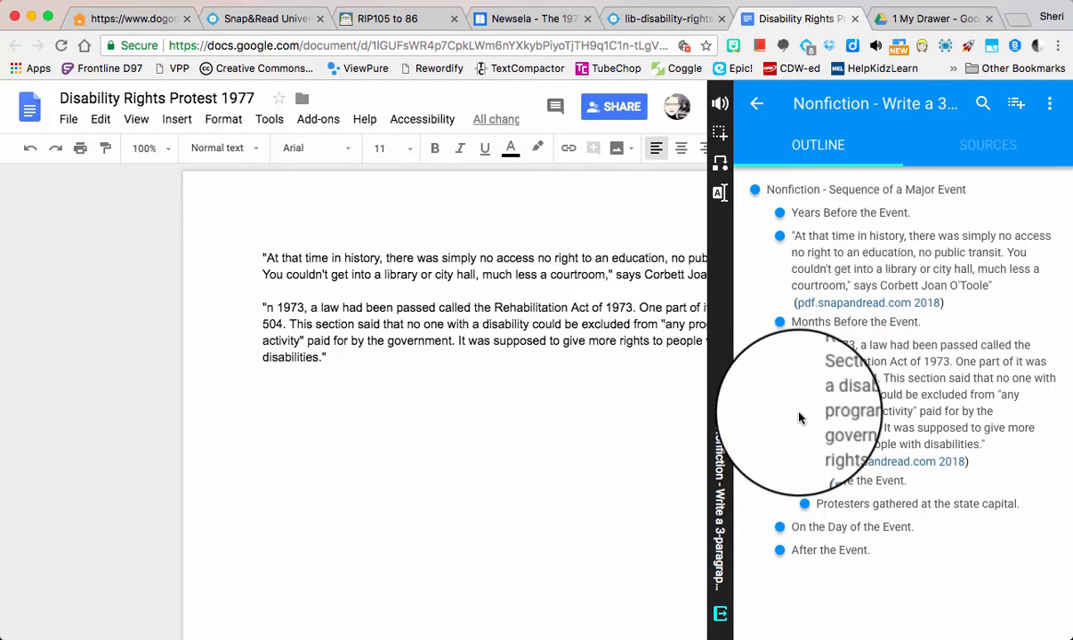
click(811, 103)
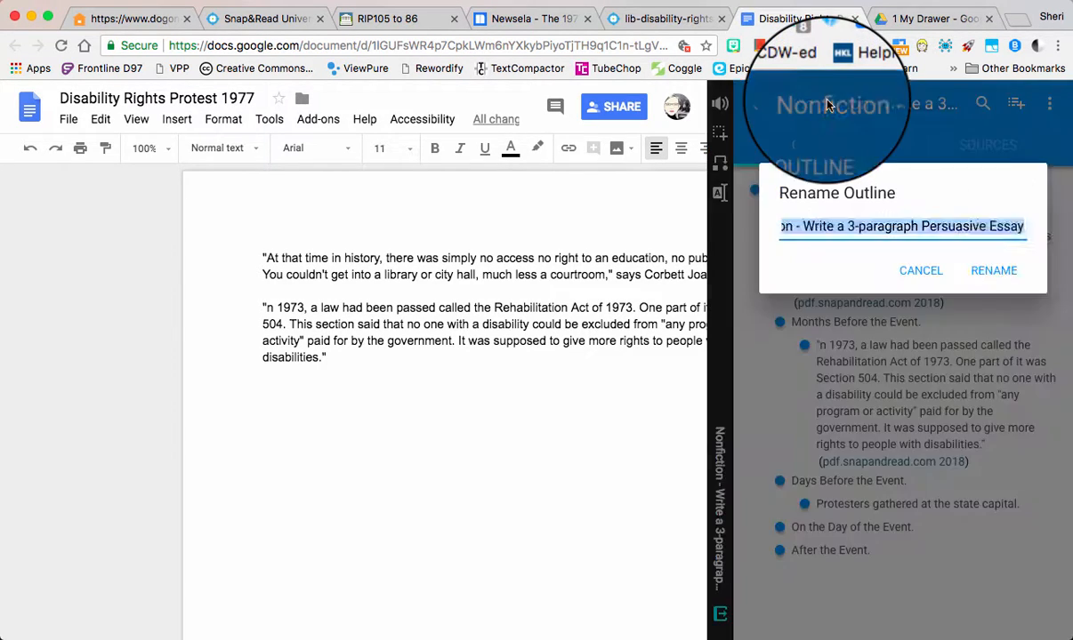
text(Disability Rights)
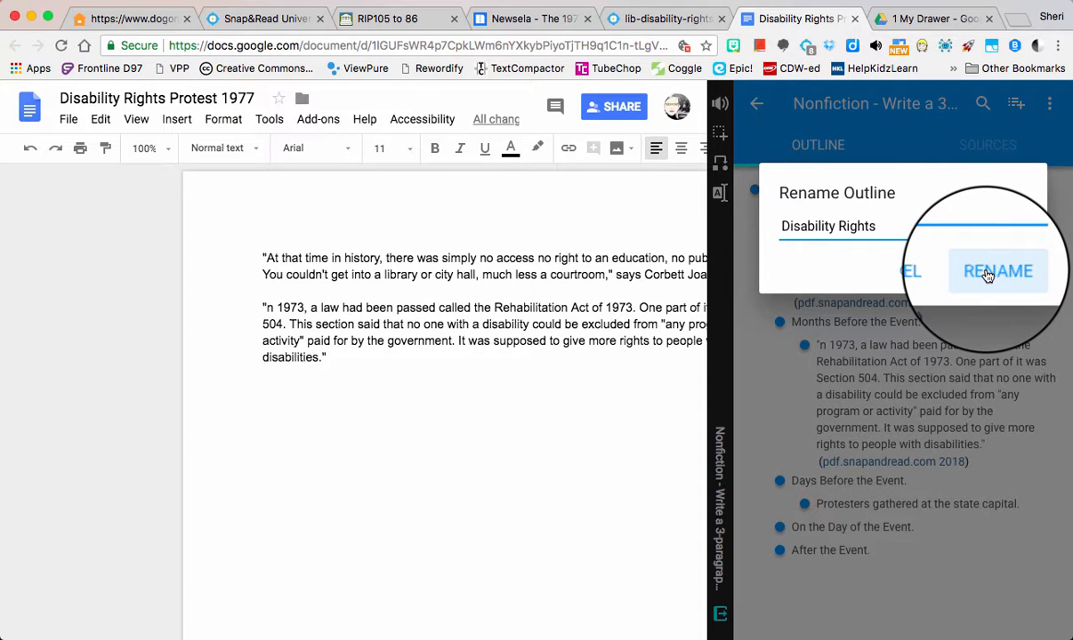
click(987, 275)
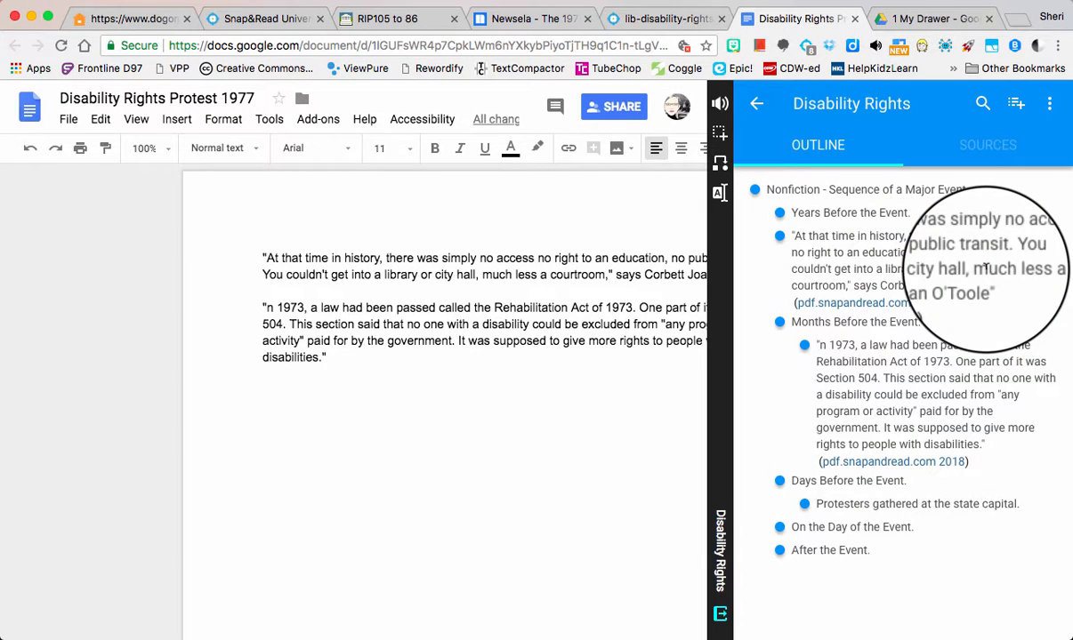
click(756, 104)
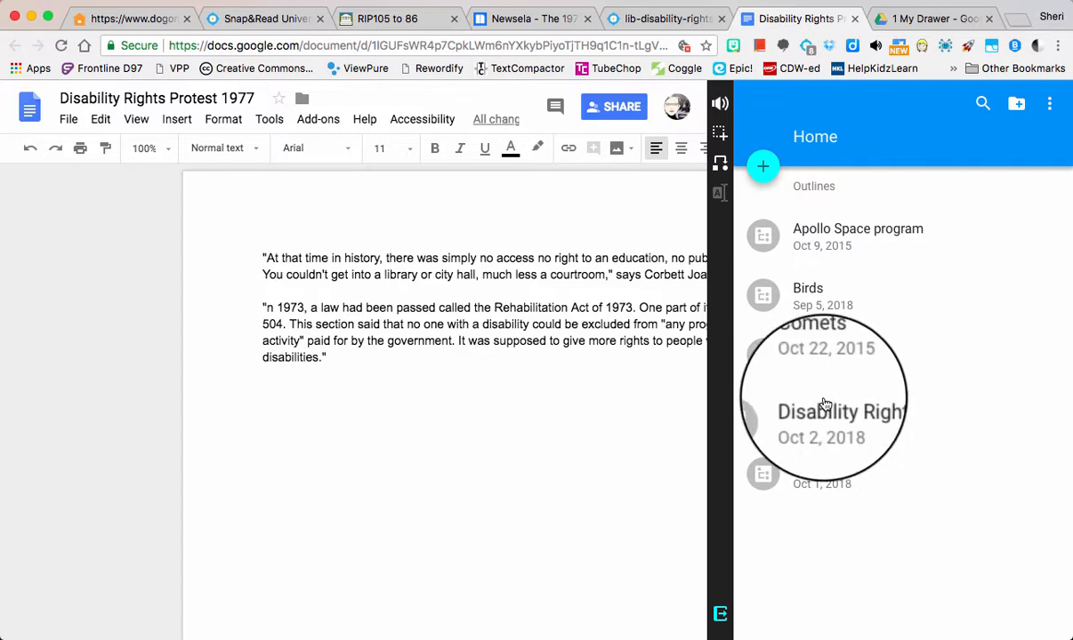